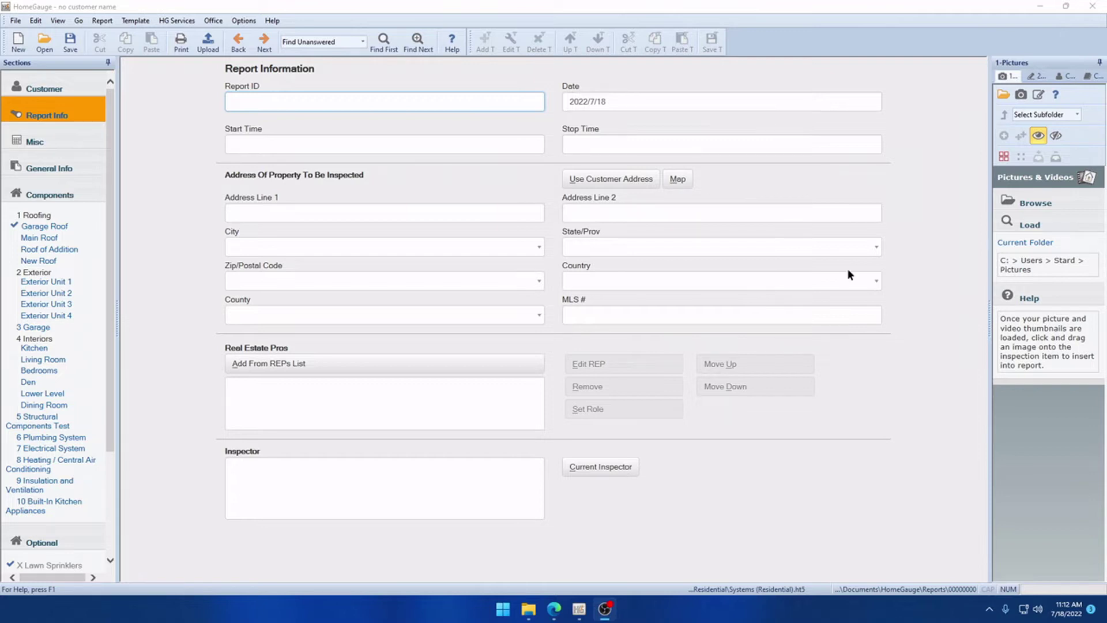
- View HomeGauge's version and copyright details from the Help menu, then close them
click(277, 22)
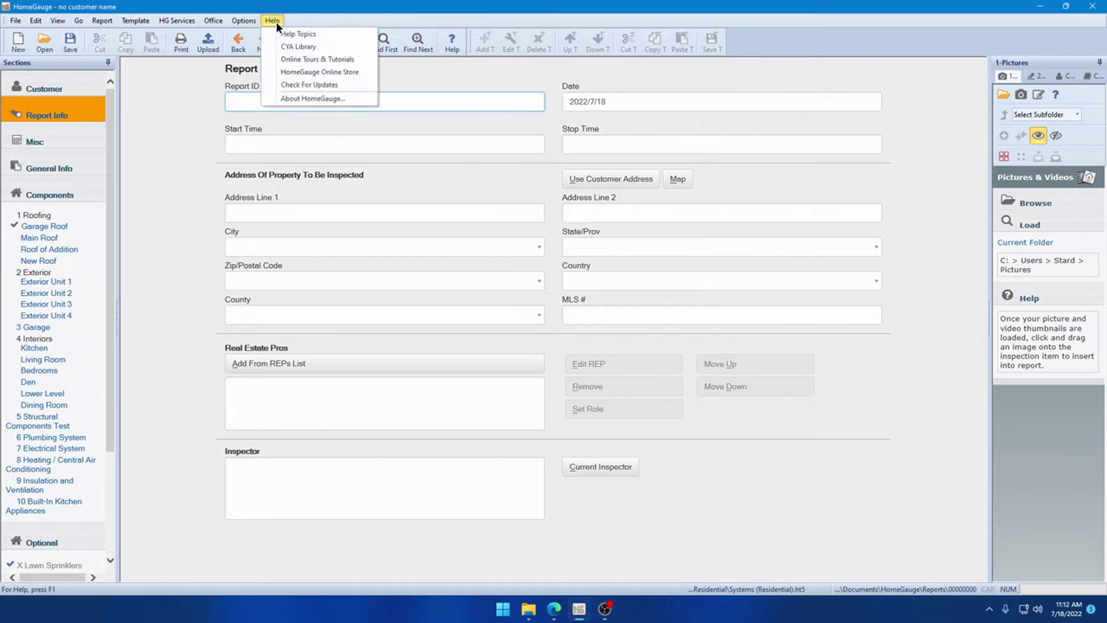
click(282, 95)
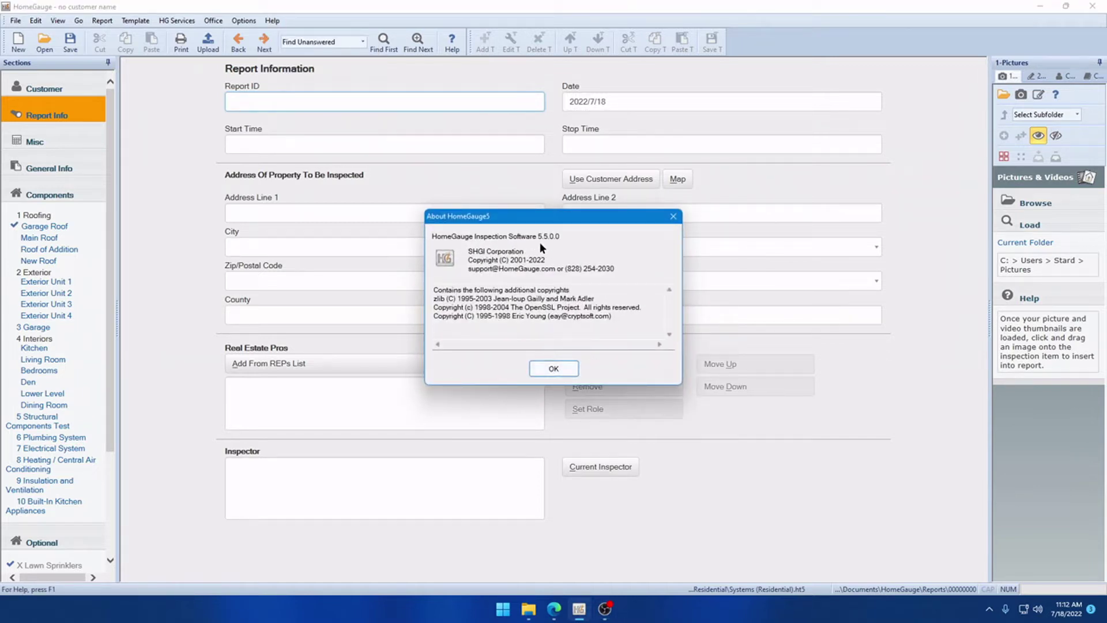
click(545, 363)
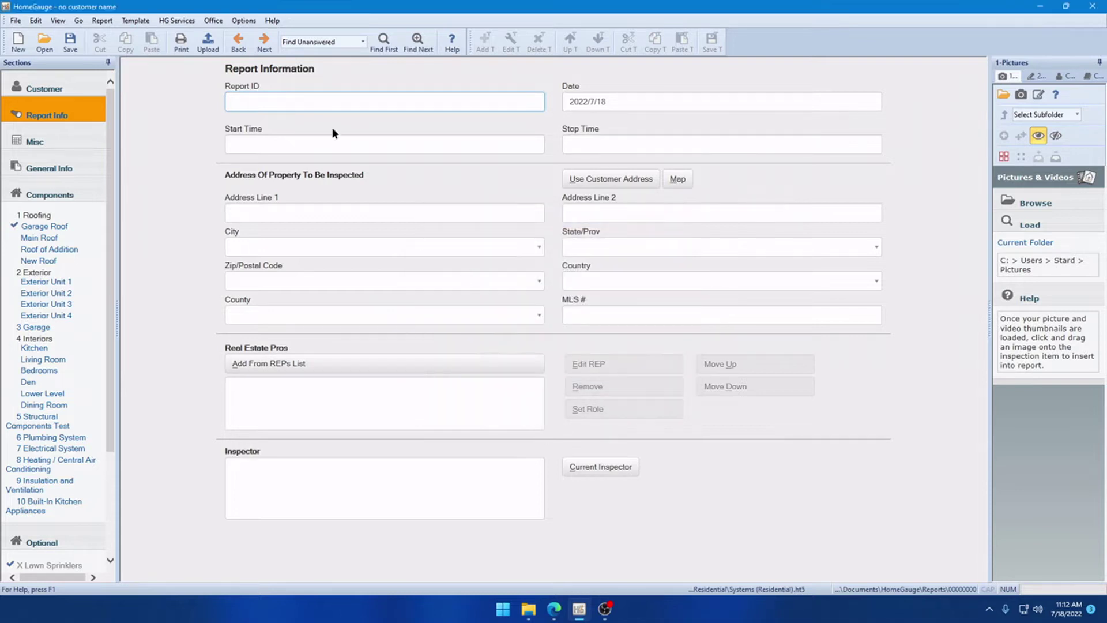
- Run Help > Check For Updates and dismiss the 'Your software is up to date' notice
click(279, 19)
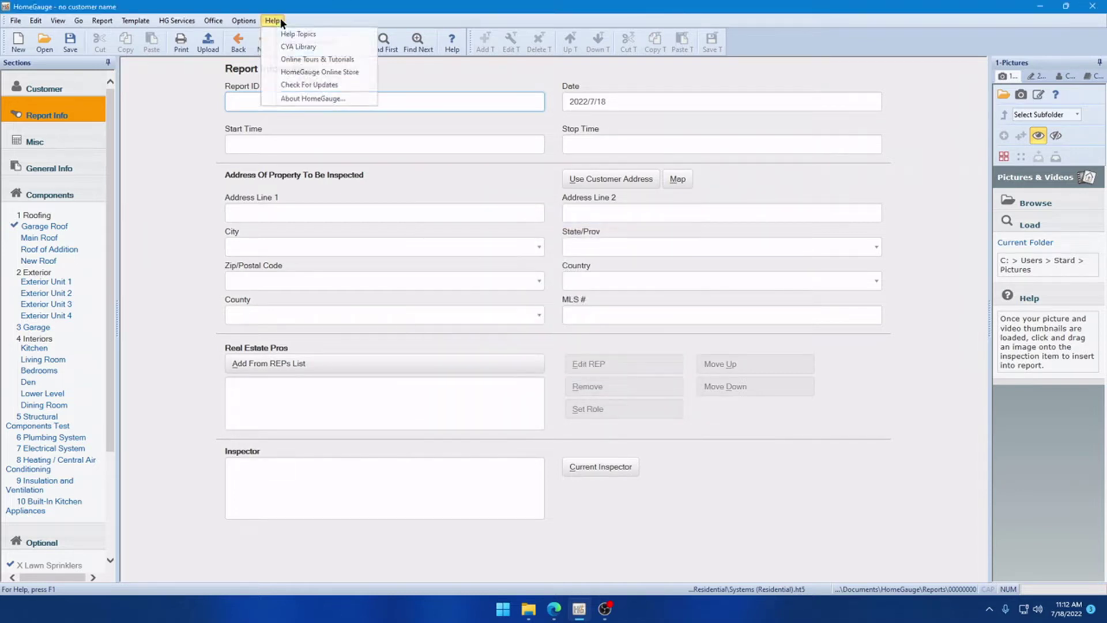
click(309, 79)
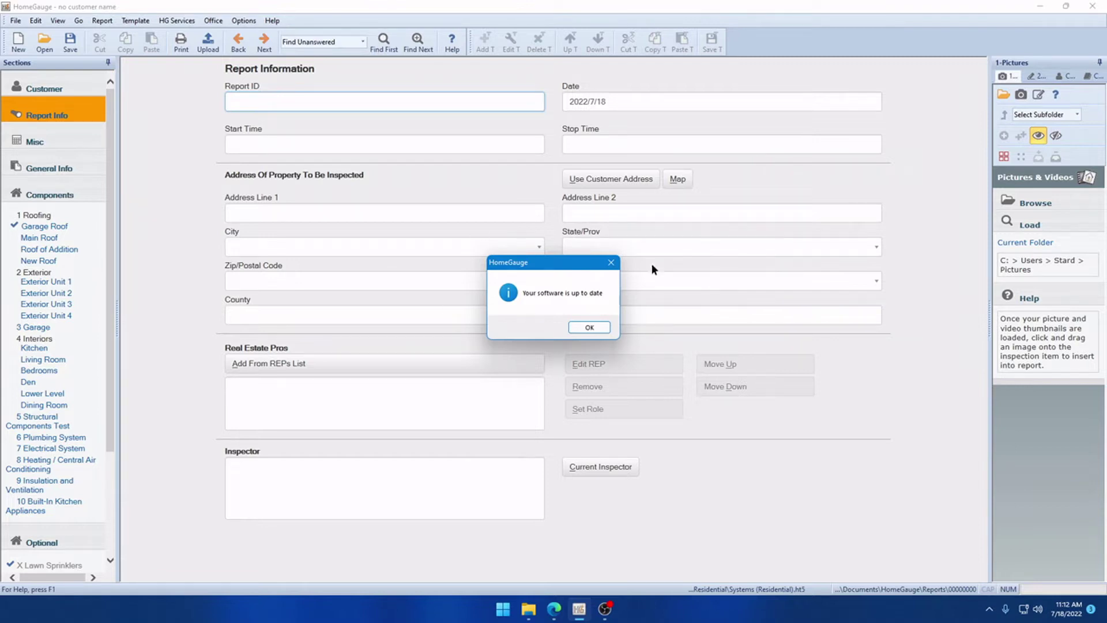
click(589, 328)
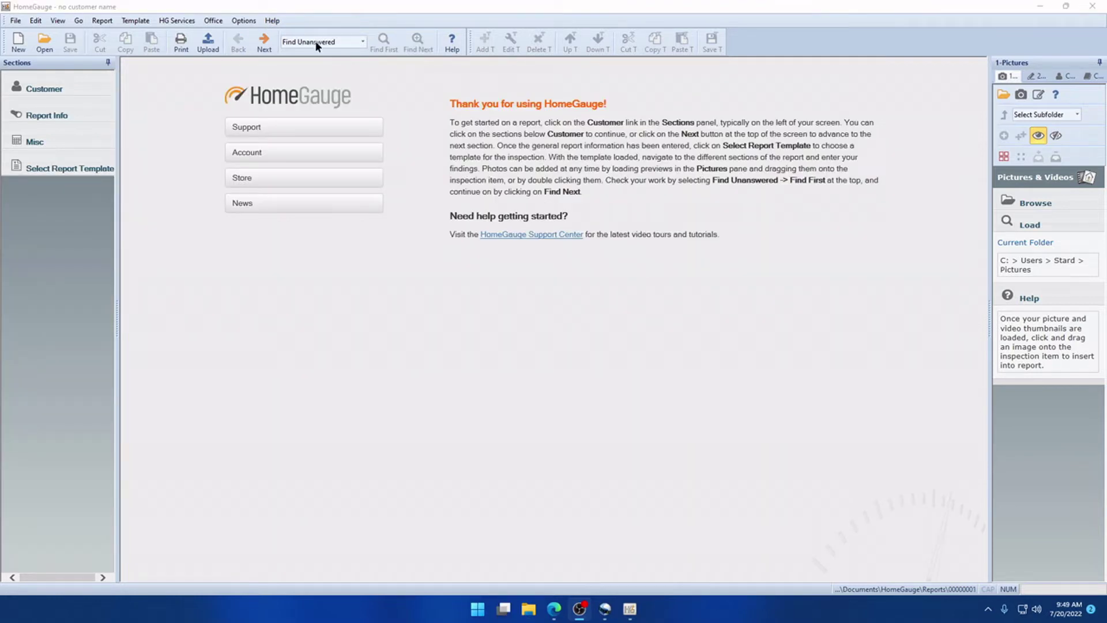
- Check for updates again, download version 5.5.0.0, and approve its installation
click(271, 22)
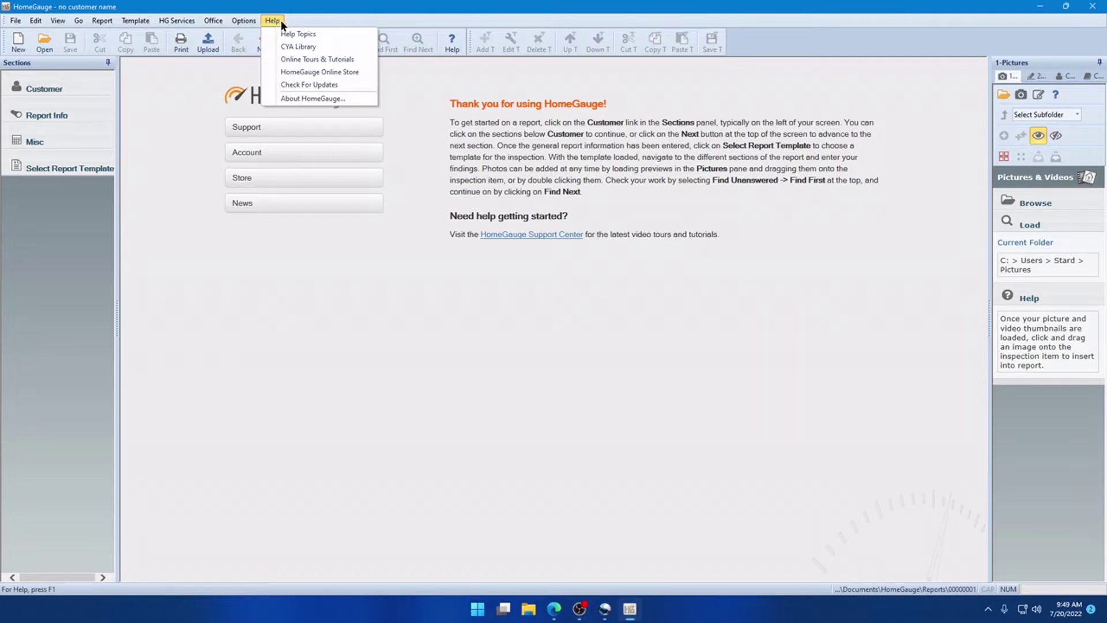
click(289, 81)
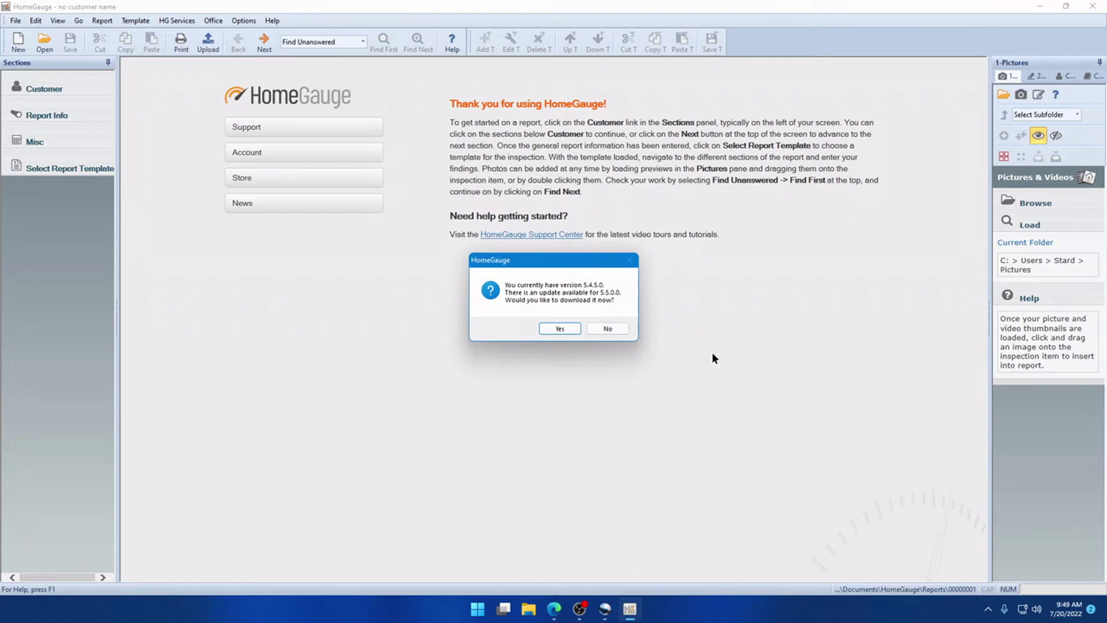
click(559, 329)
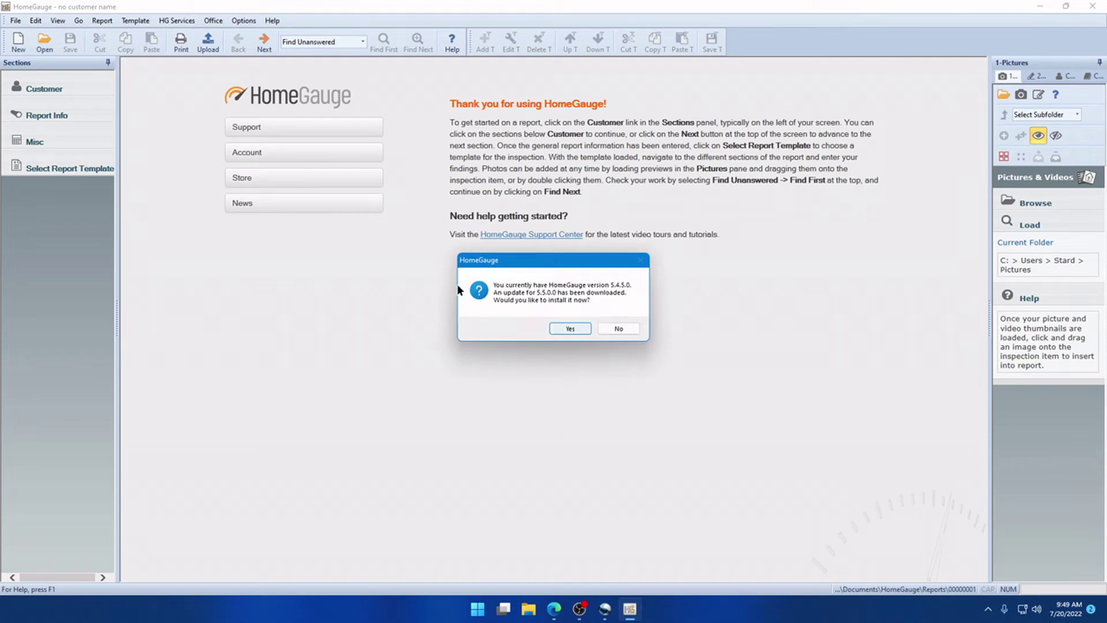
click(565, 329)
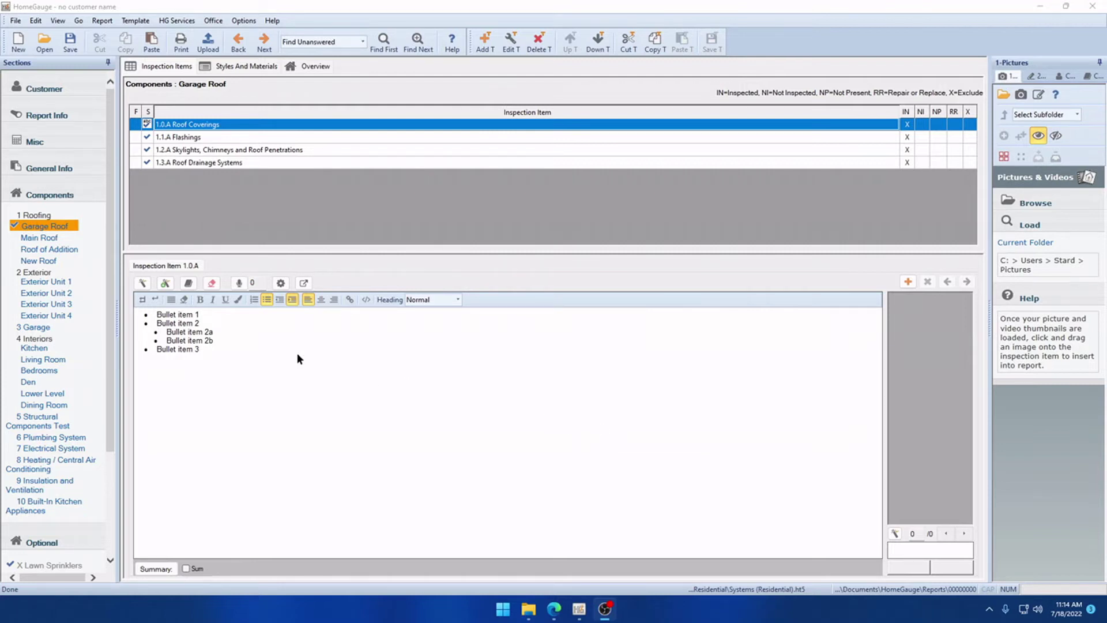
- Move from Garage Roof's Styles and Materials via Components back to Garage Roof's Inspection Items, showing item 1.0.A's itemized comments
click(231, 67)
click(168, 68)
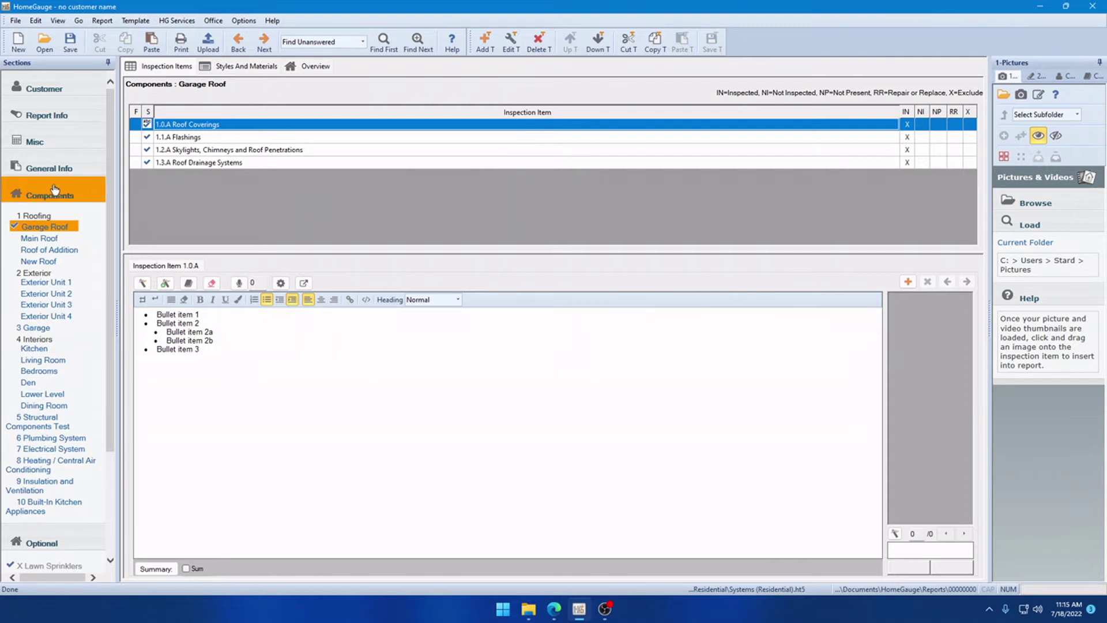
click(35, 190)
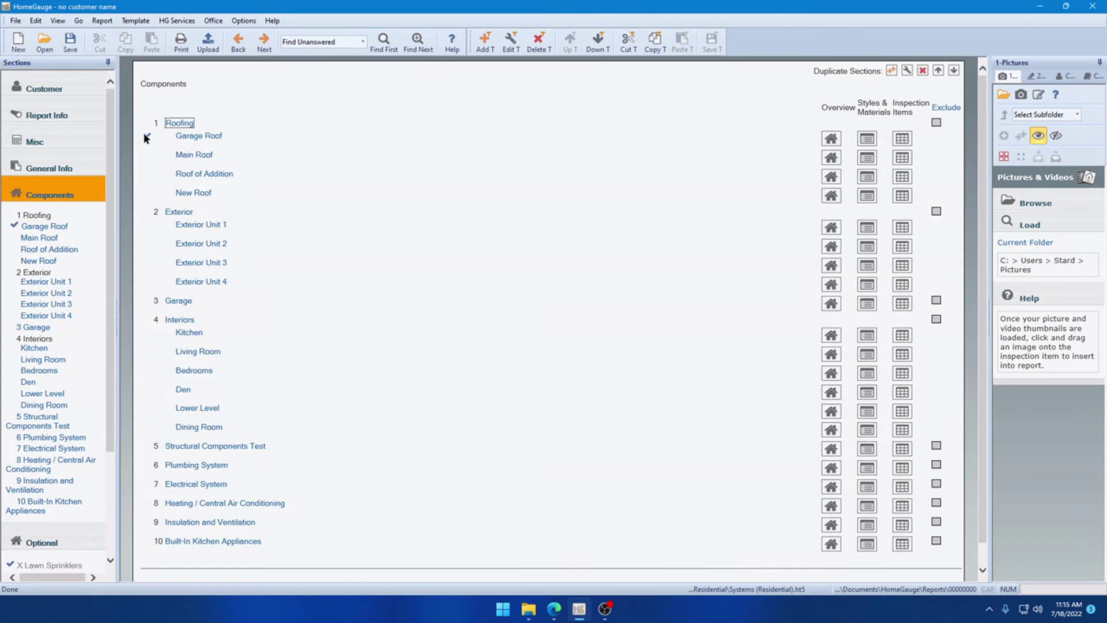
click(46, 227)
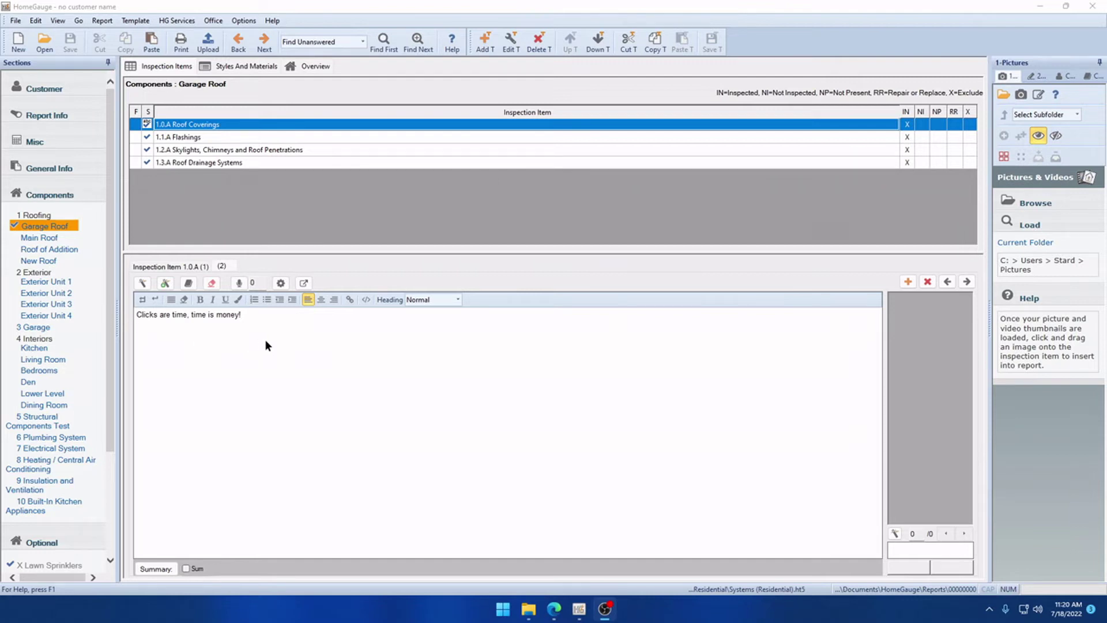
- Erase the itemized comment text, including the test text 'Test'
click(211, 283)
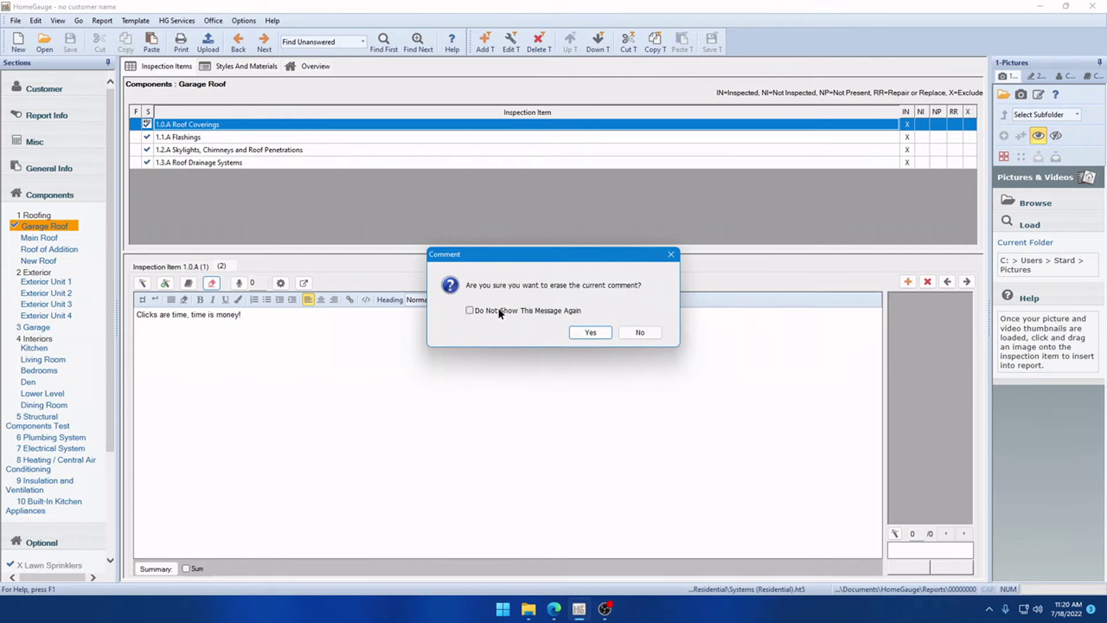
click(591, 332)
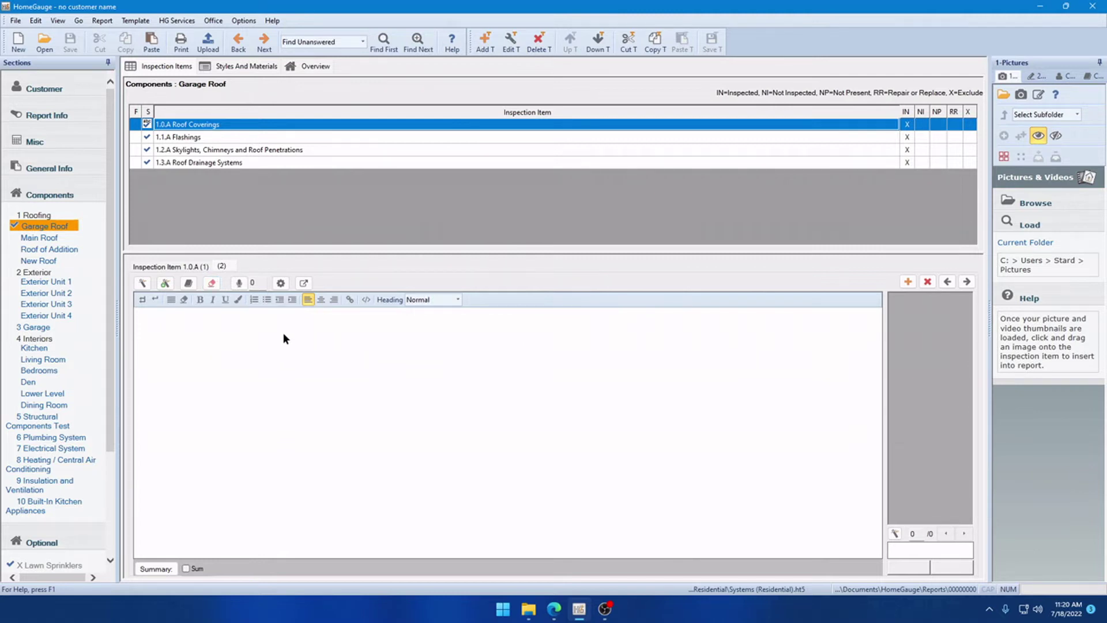
text(Test)
click(212, 283)
- Delete Itemized Item 2, suppressing future confirmations with Do Not Show Again
click(929, 281)
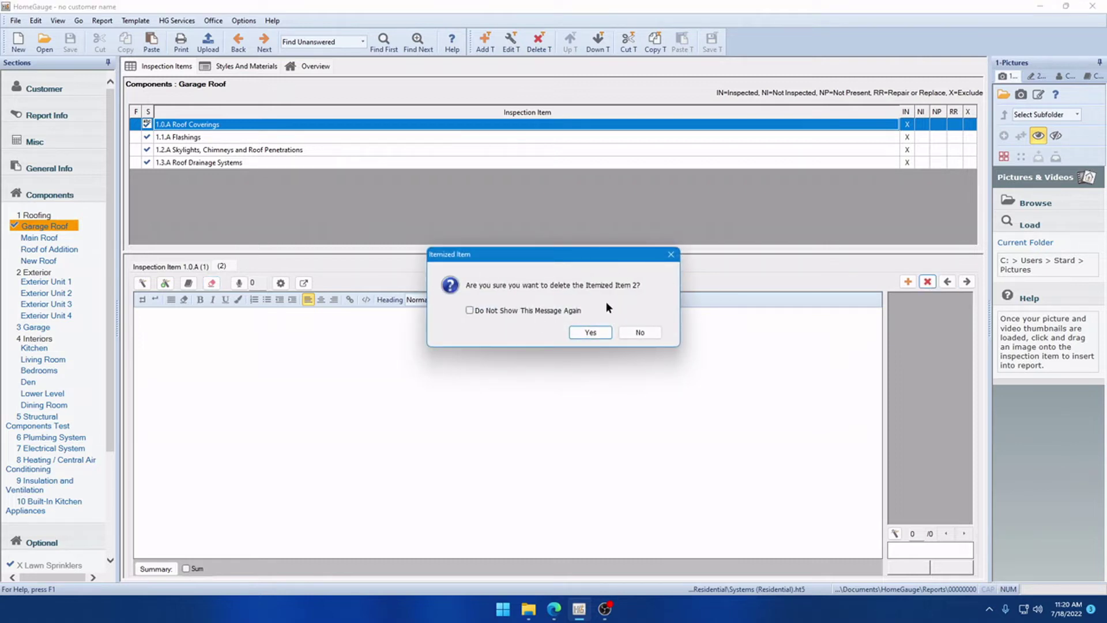
click(489, 310)
click(593, 332)
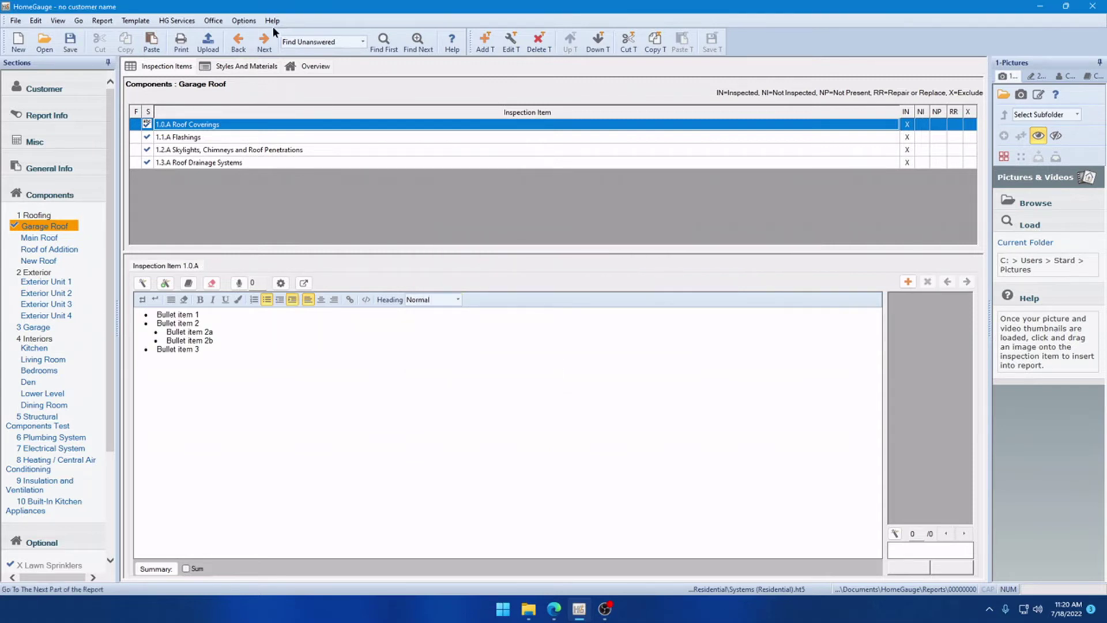
- Turn off 'Prompt before erasing comments' in Comments Options
click(244, 21)
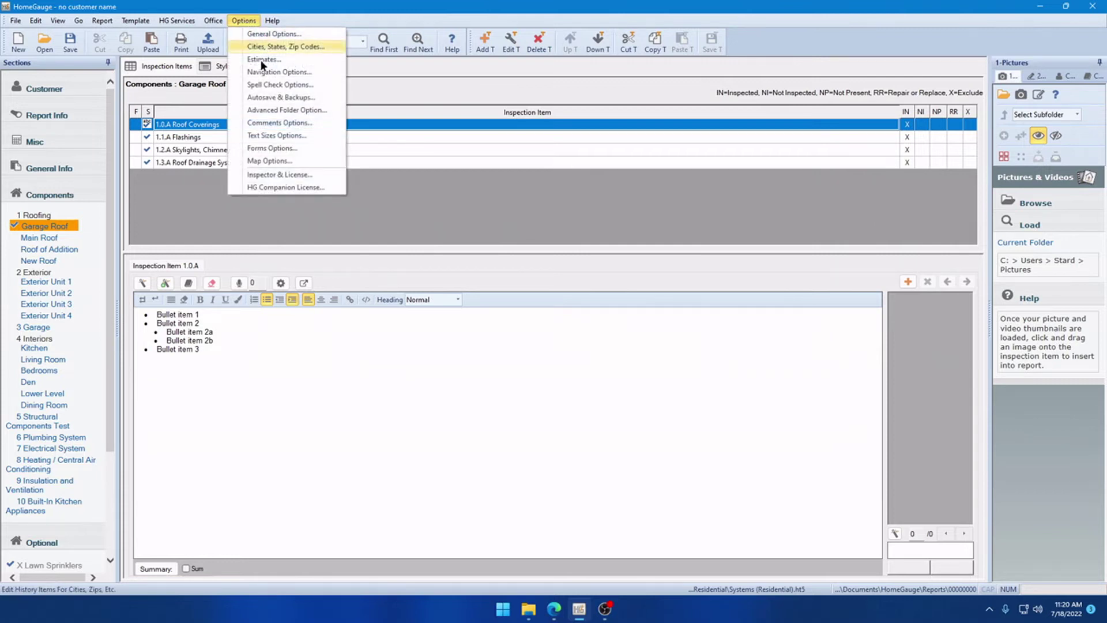
click(263, 121)
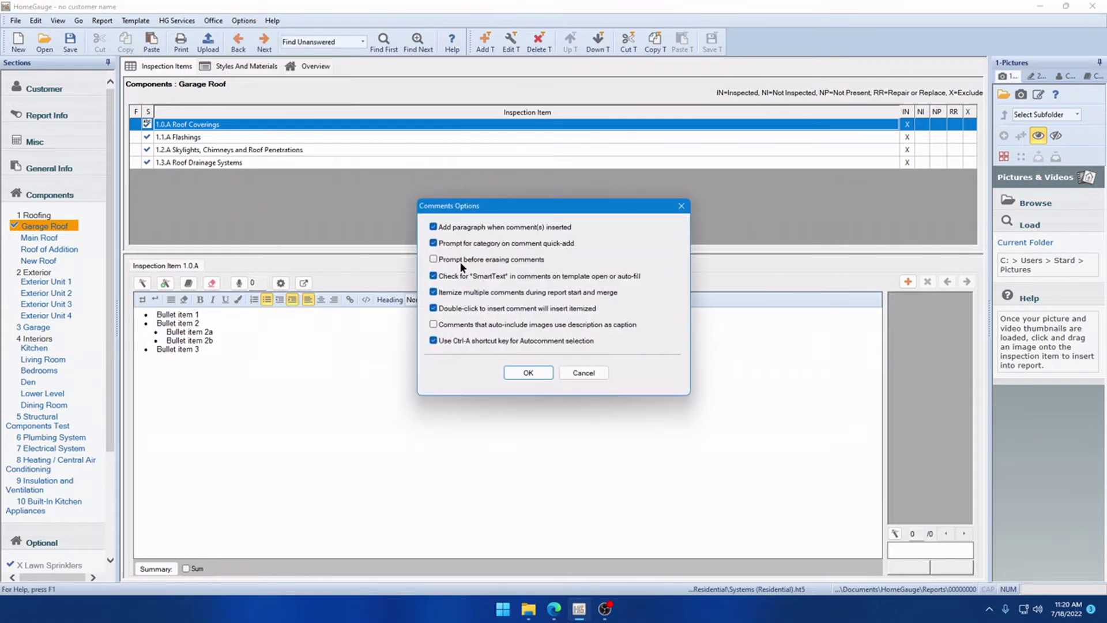
click(504, 259)
click(524, 375)
- Turn off 'Prompt before erasing Itemized Items' in General Options
click(251, 19)
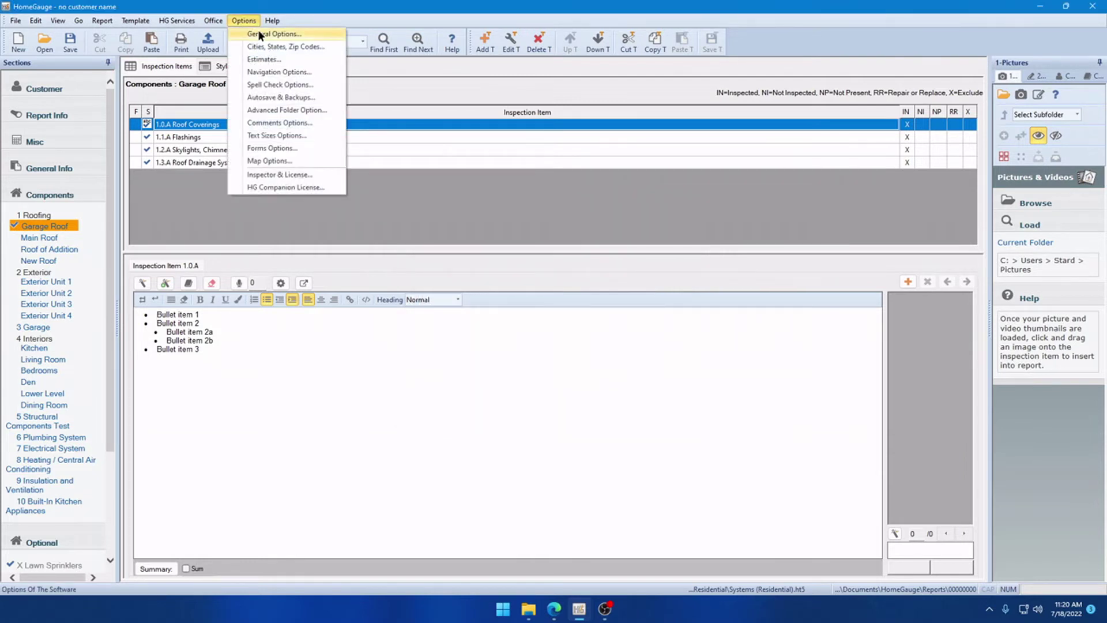
click(257, 33)
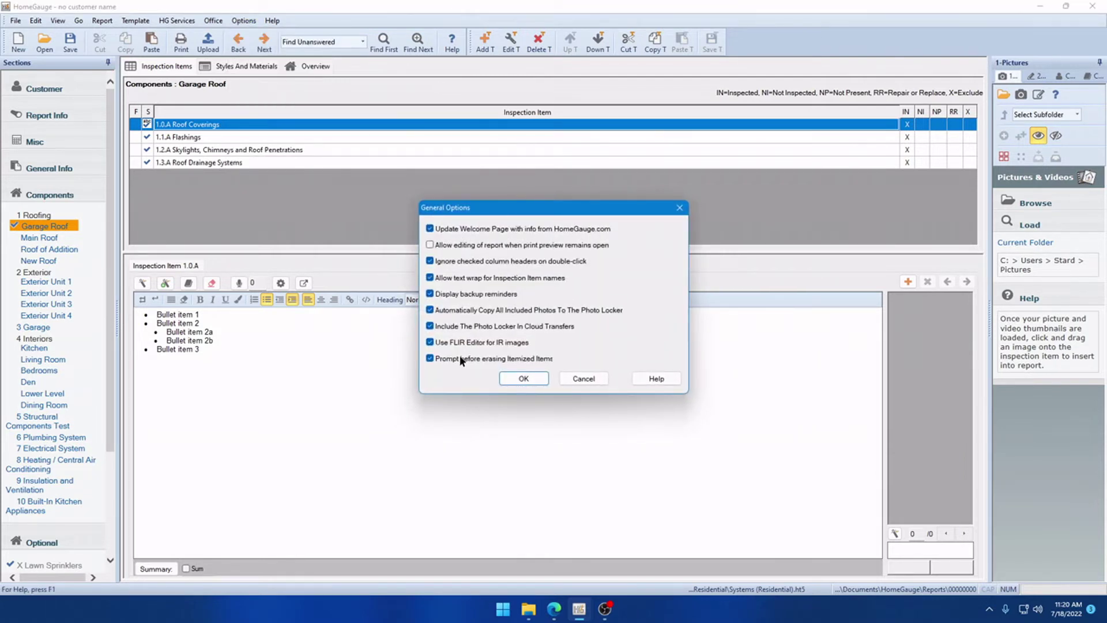
click(501, 358)
click(524, 378)
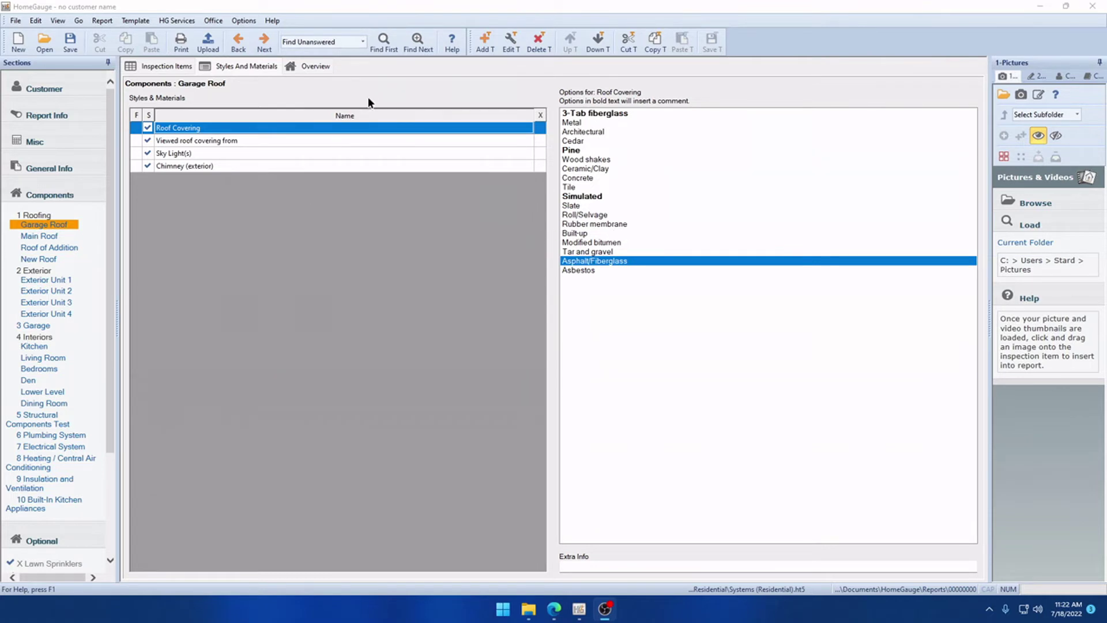
- Add the global 'no compactor' comment to the Metal Roof Covering option's auto comment list
click(195, 127)
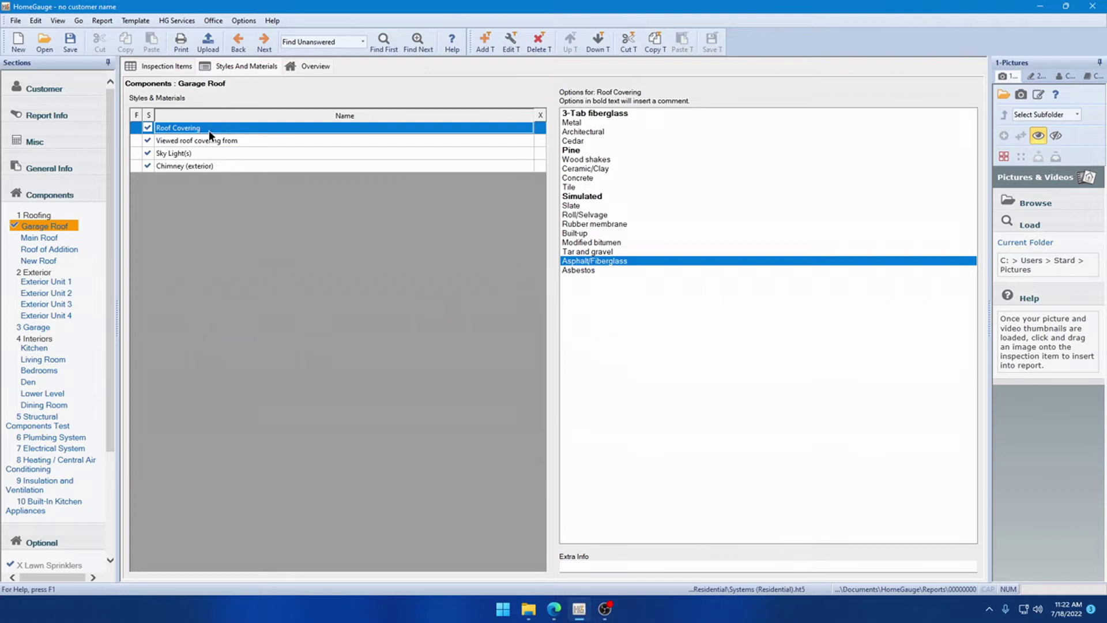
click(509, 49)
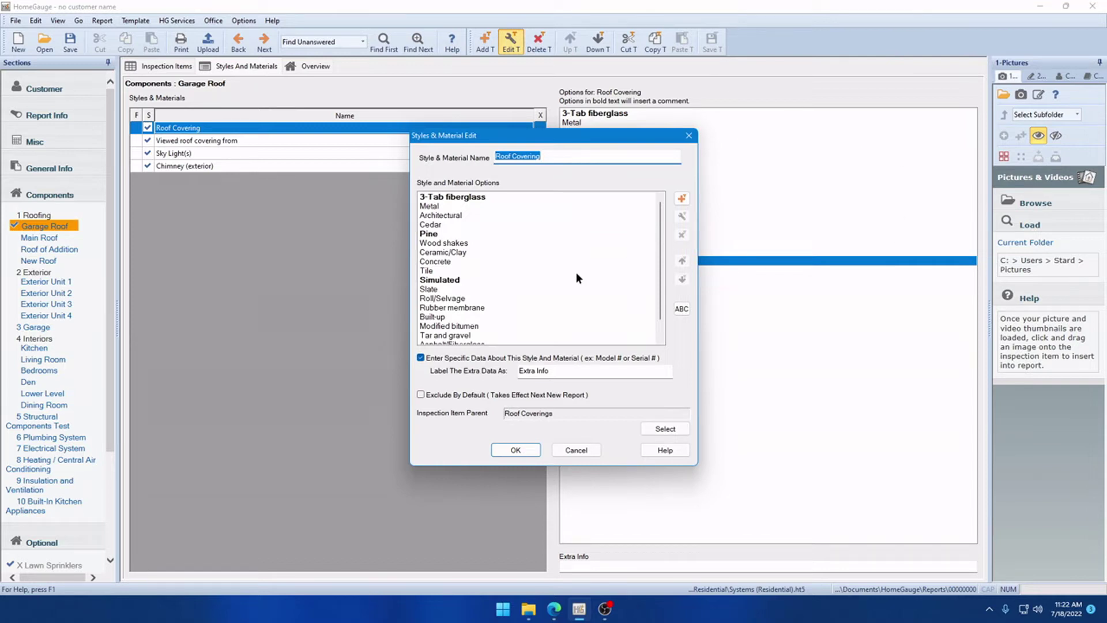
click(452, 208)
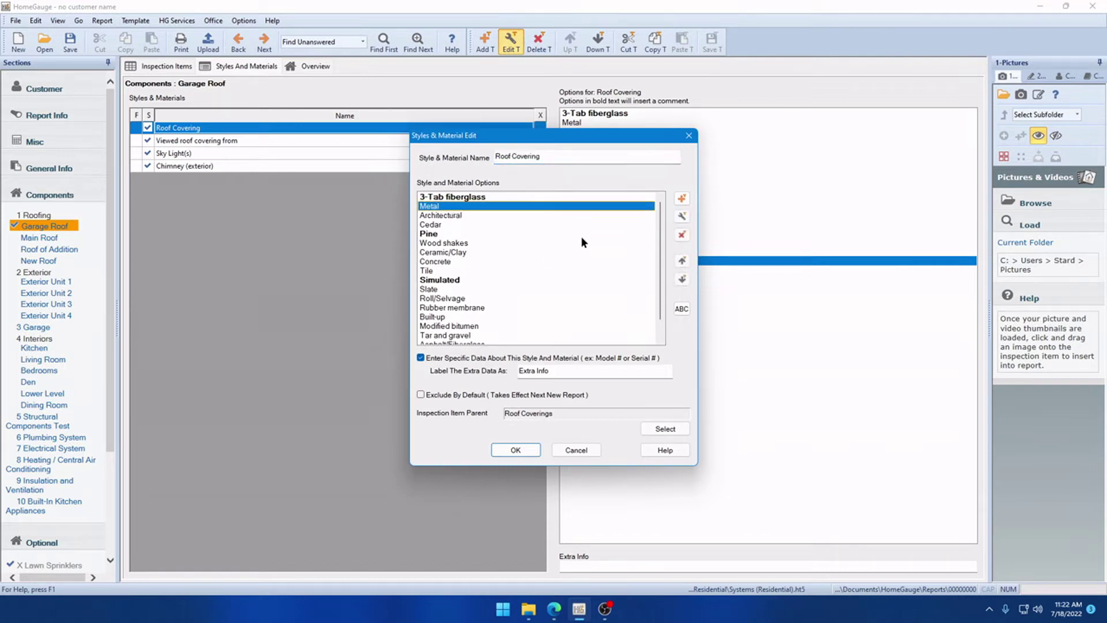
click(683, 217)
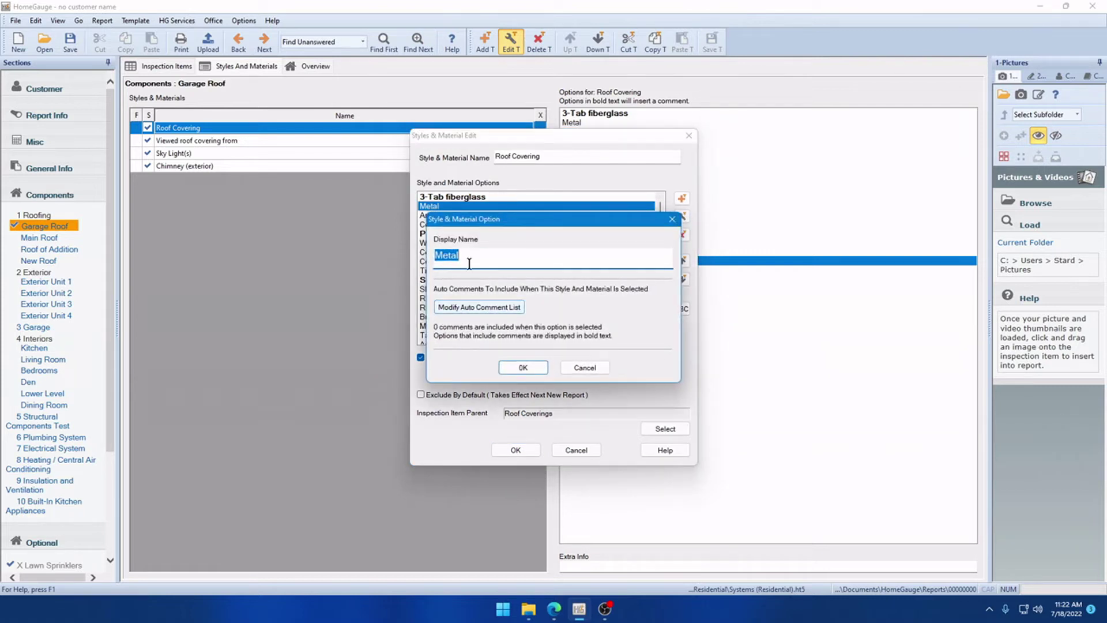
click(500, 309)
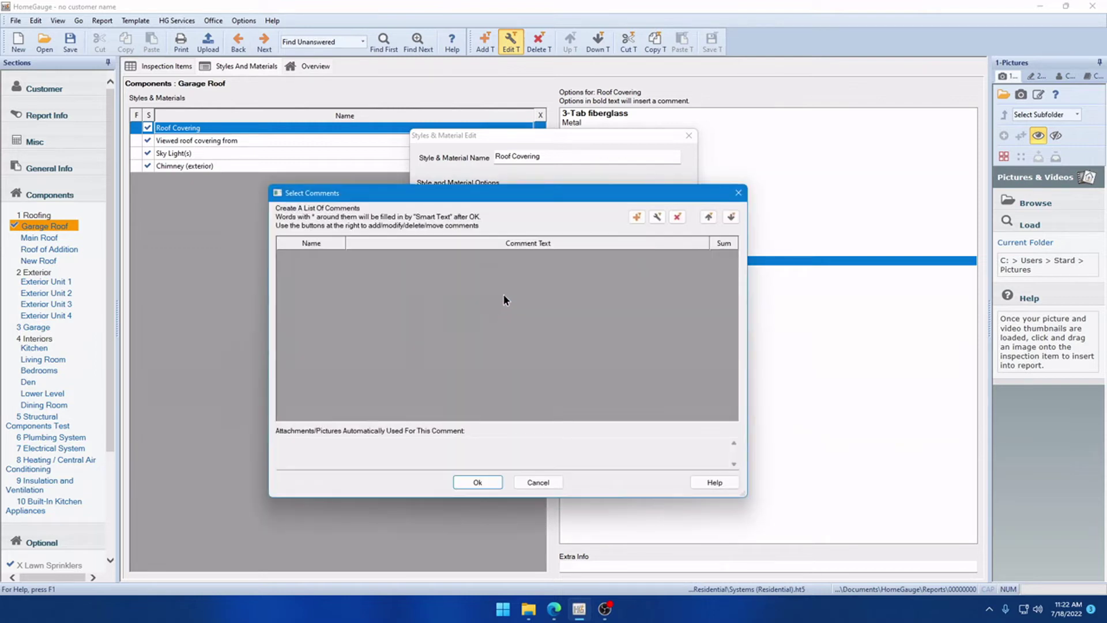
click(638, 218)
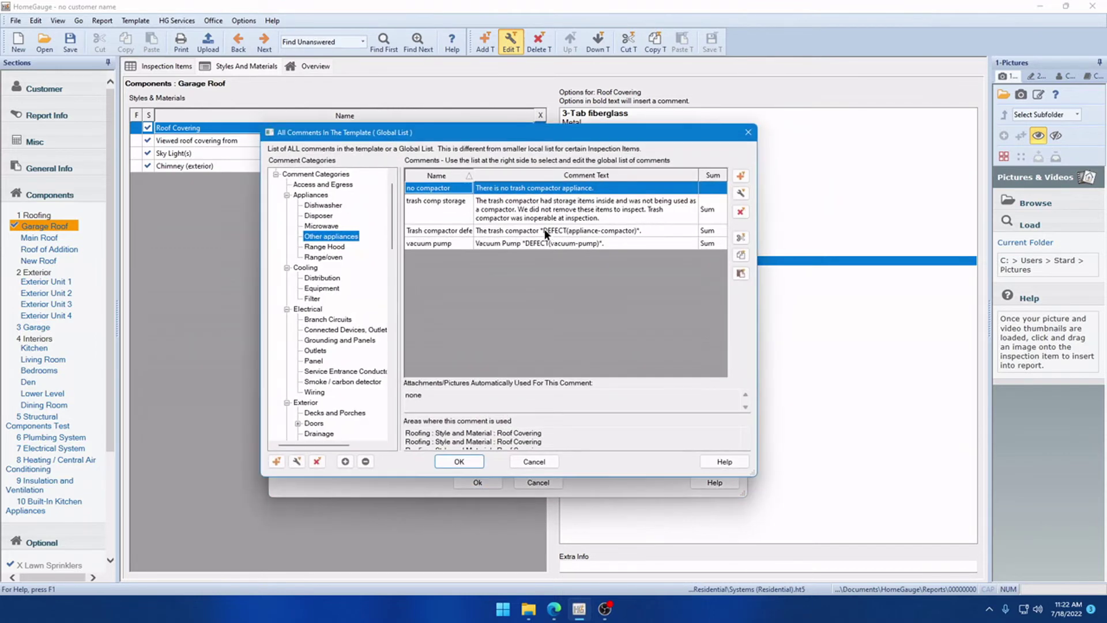
double_click(523, 189)
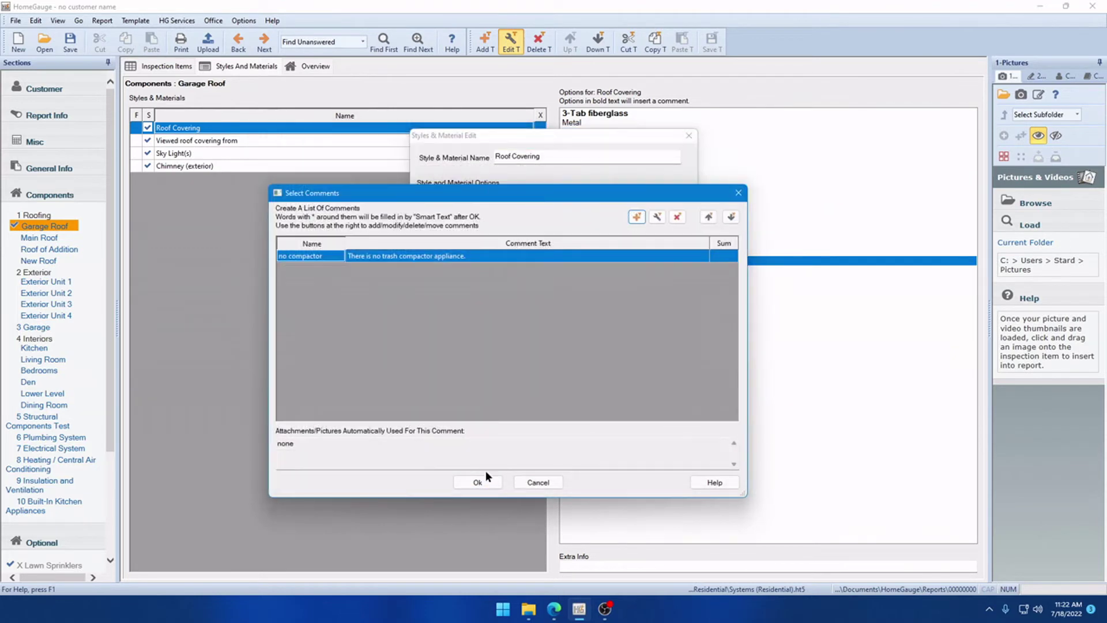
click(481, 480)
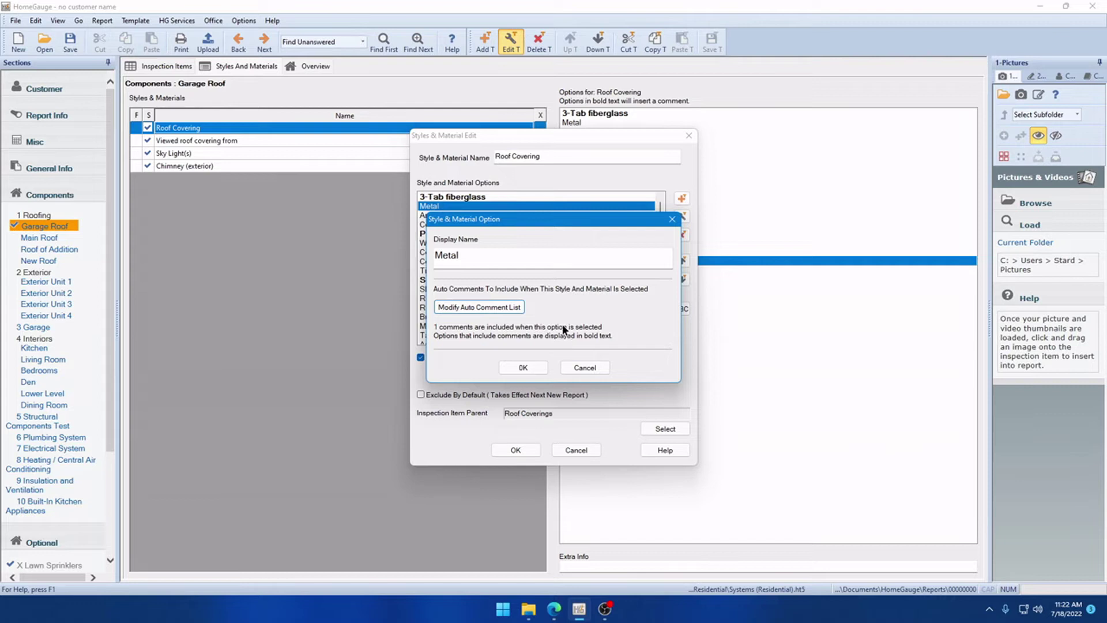
click(525, 366)
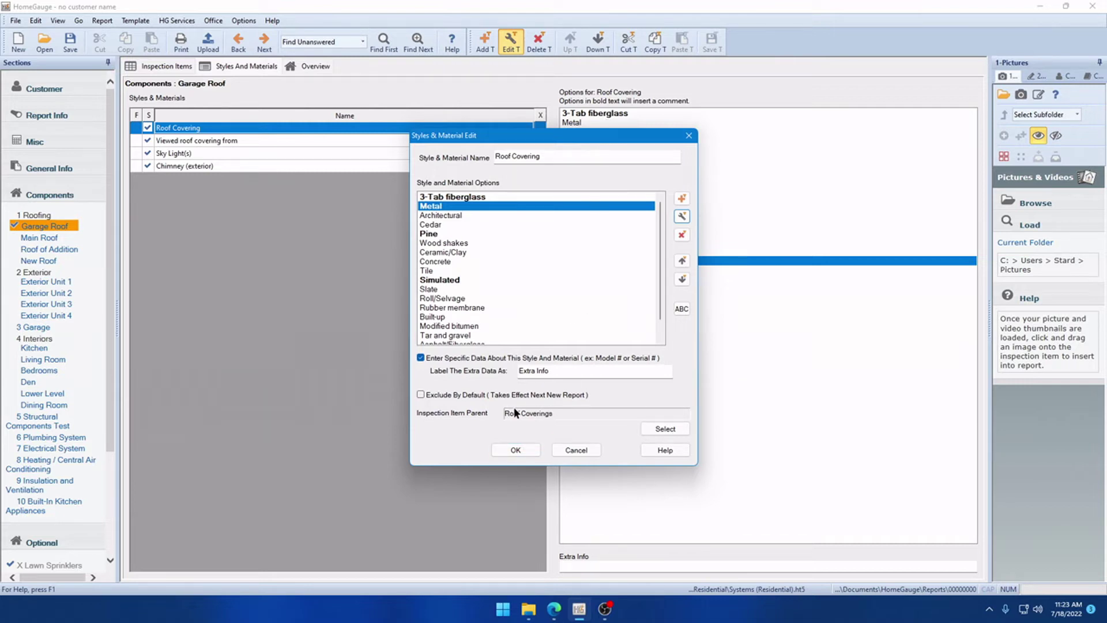
click(494, 450)
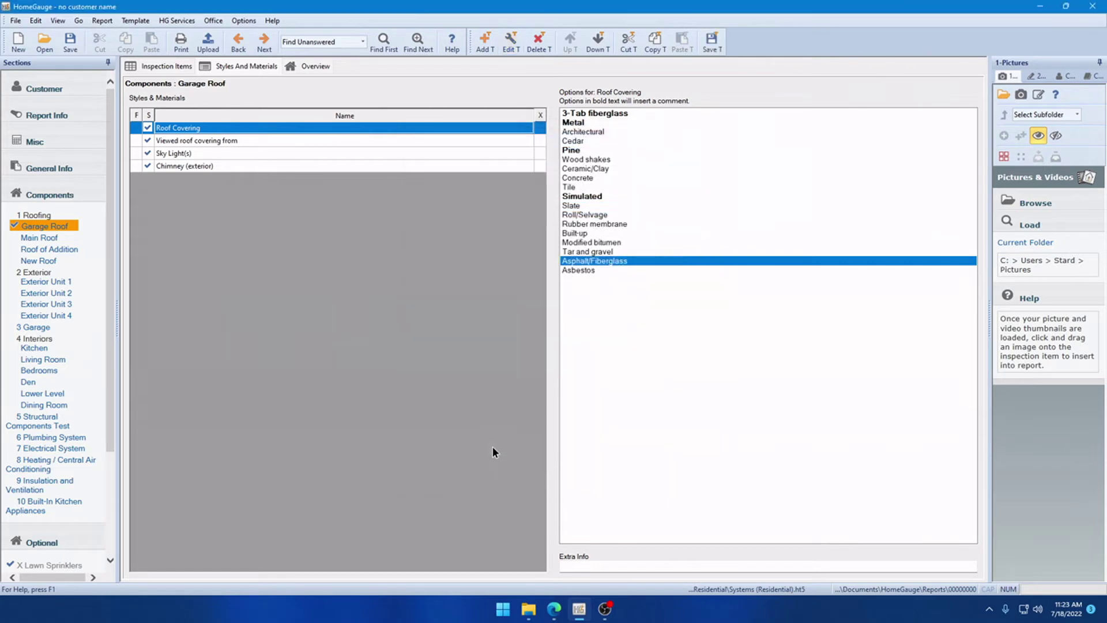
- Check 3-Tab fiberglass and view the inserted trash compactor comment in Inspection Items
click(620, 112)
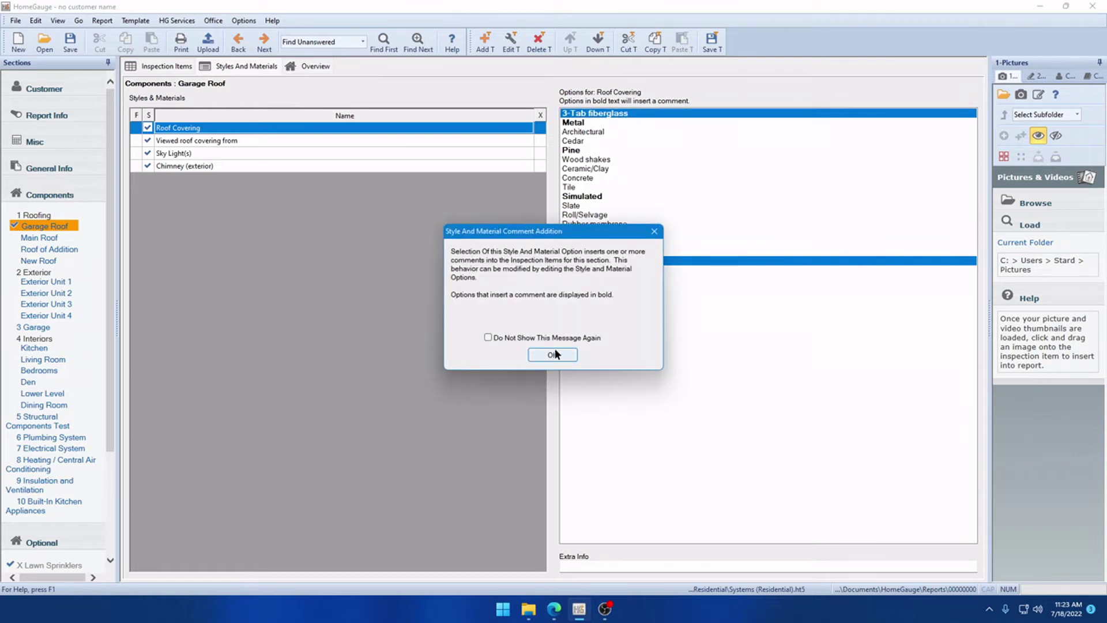
click(546, 354)
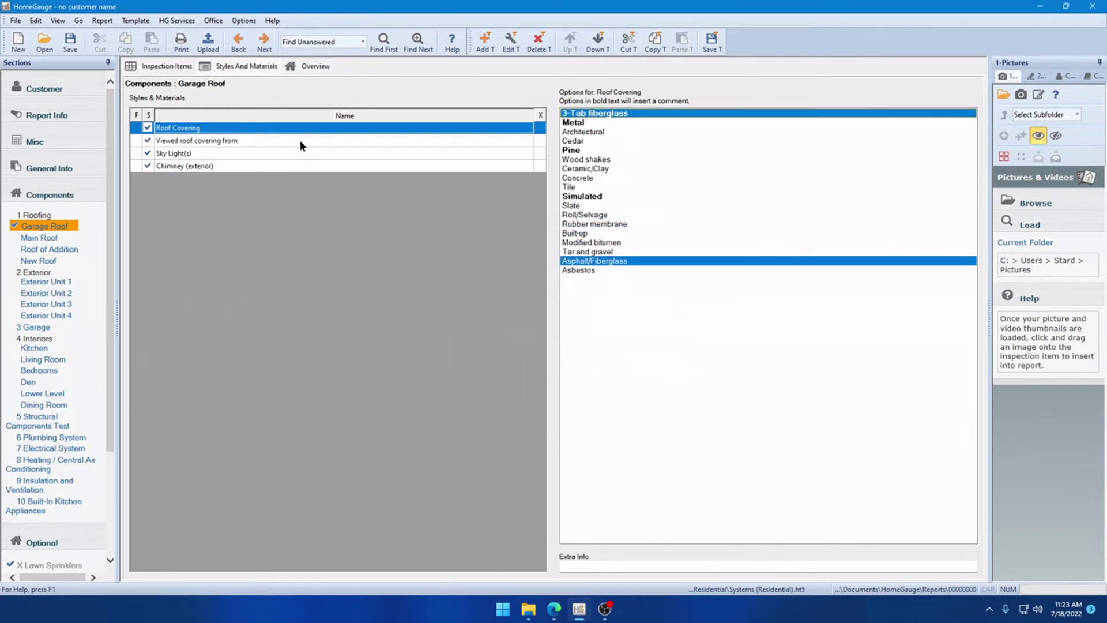
click(188, 67)
click(221, 264)
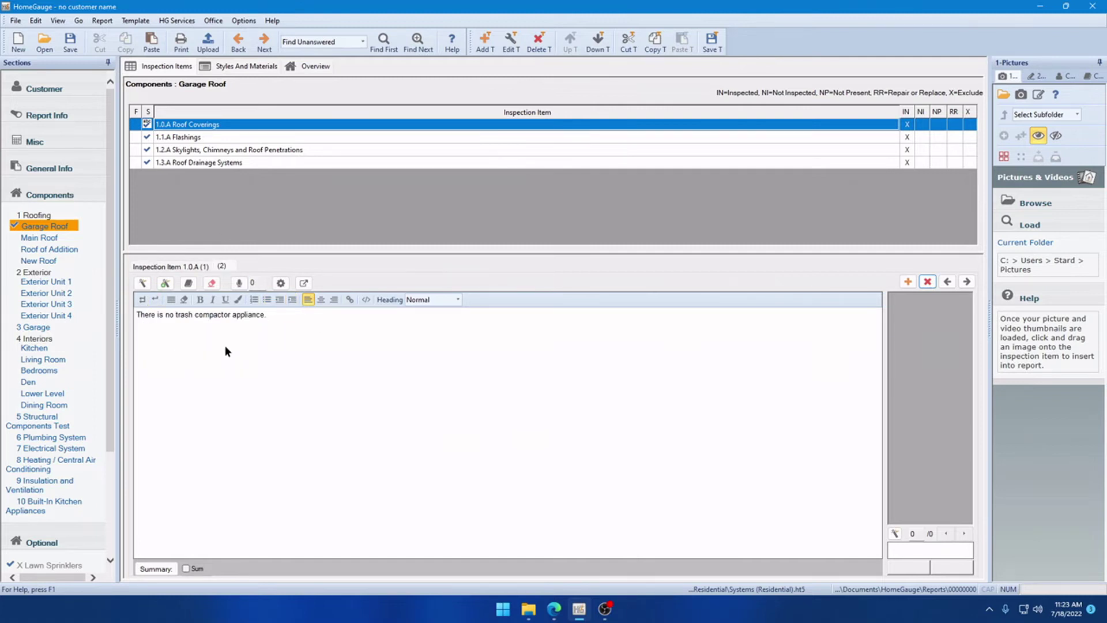
- Deselect and reselect 3-Tab fiberglass, checking Inspection Items for the trash compactor comment each time
click(234, 65)
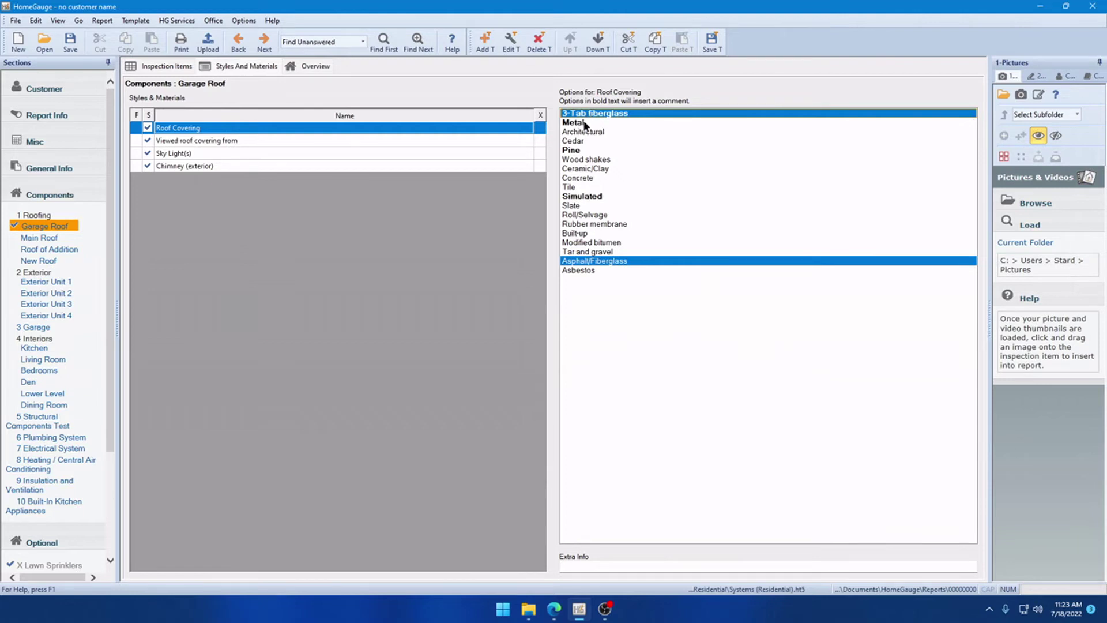
click(610, 113)
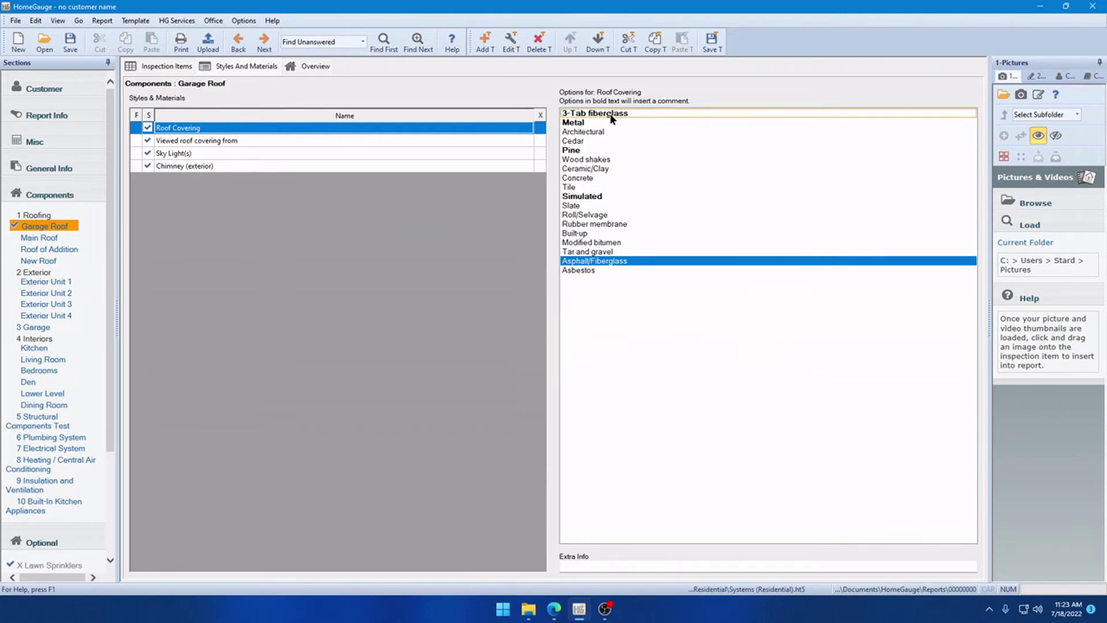
click(185, 67)
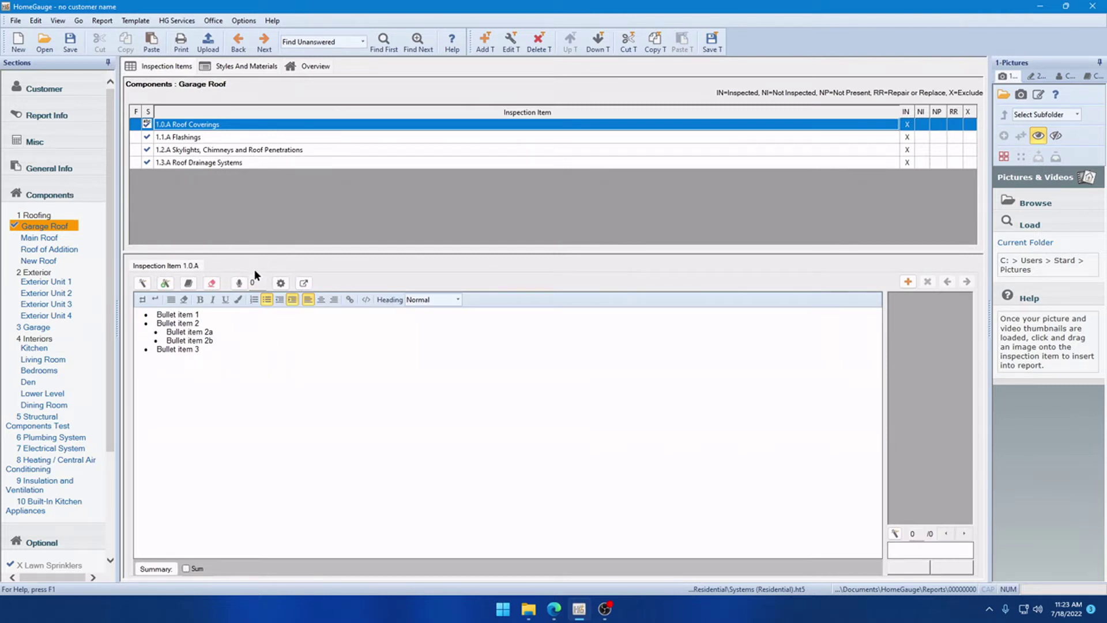
click(225, 67)
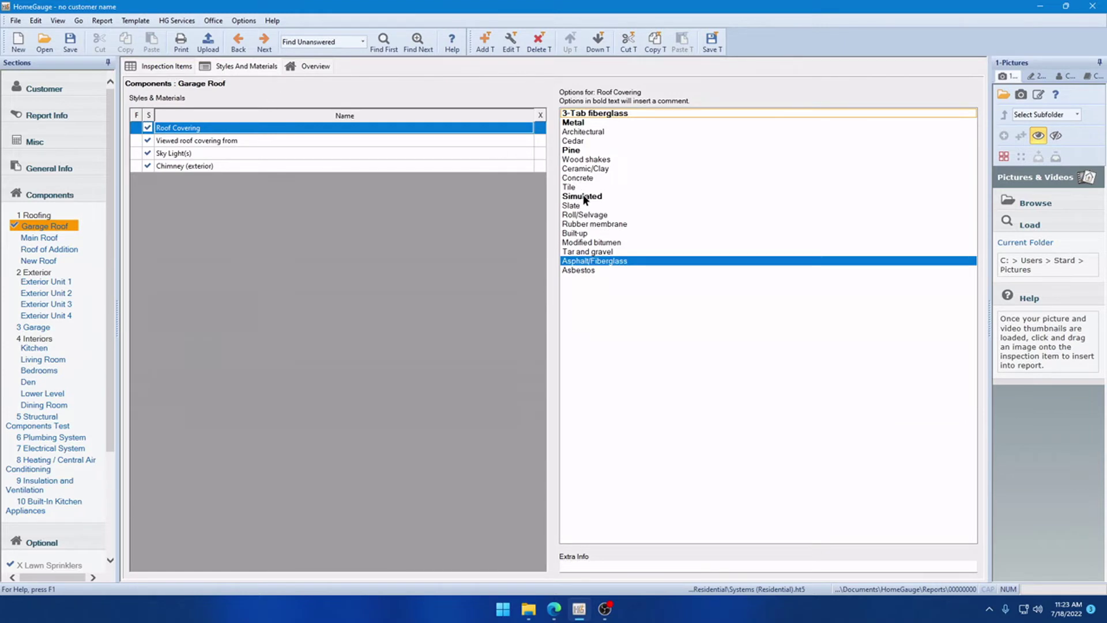
click(597, 113)
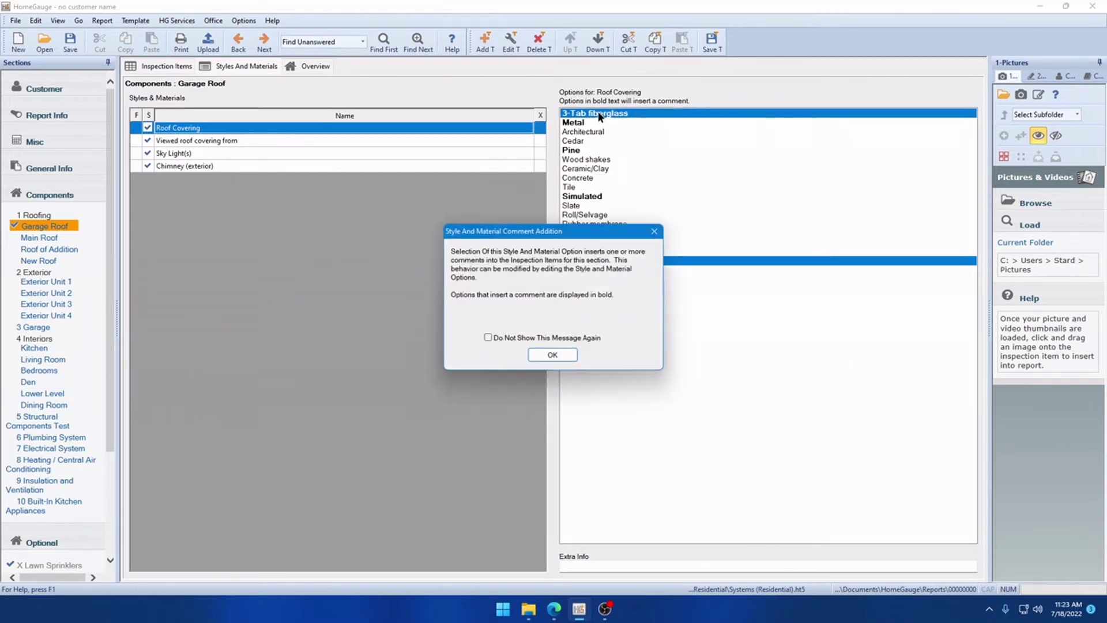
click(563, 351)
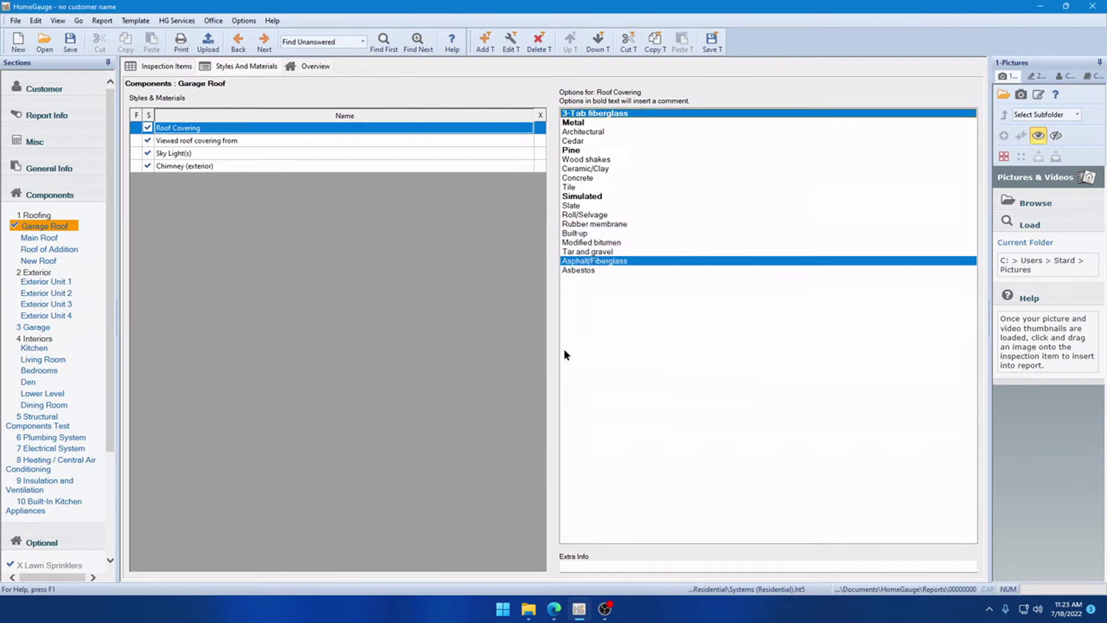
click(183, 66)
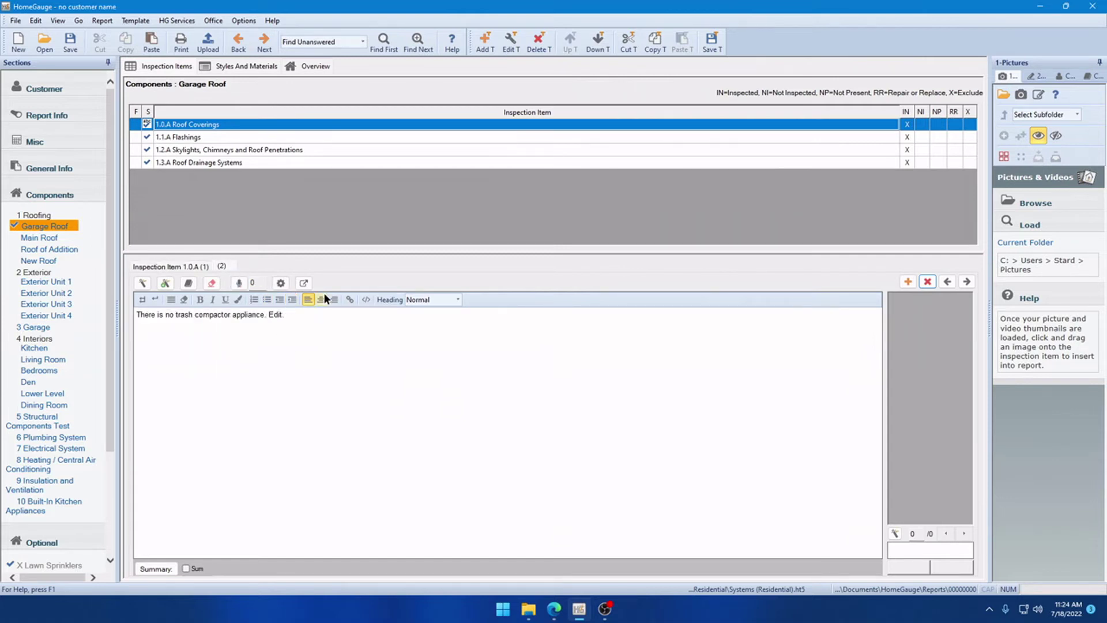
click(248, 66)
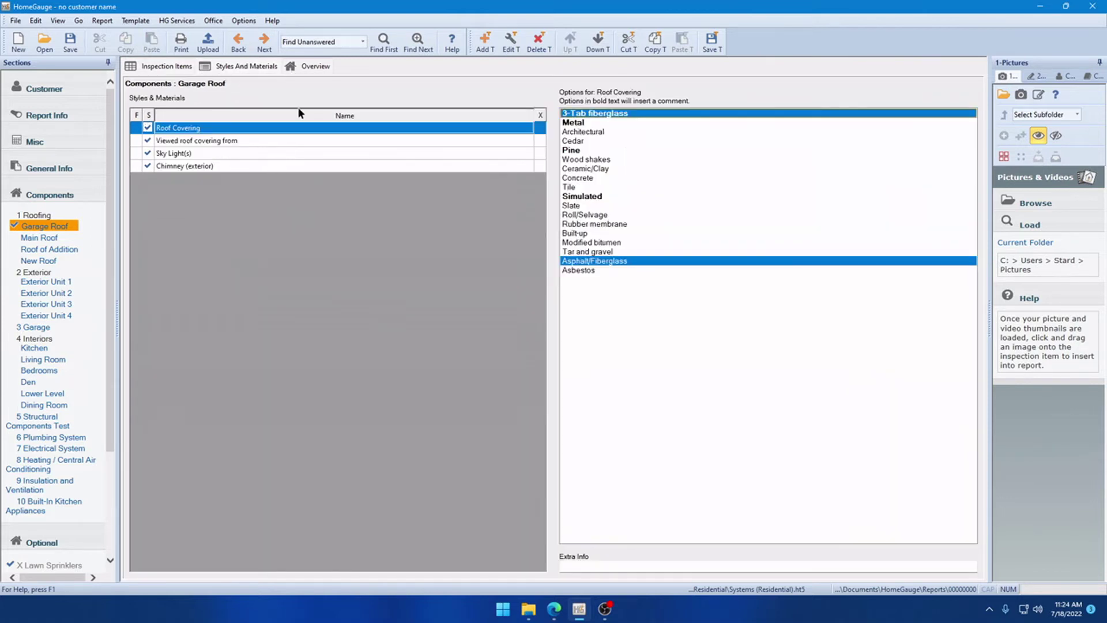
- Unselect 3-Tab fiberglass and acknowledge that its comment was not removed
click(618, 113)
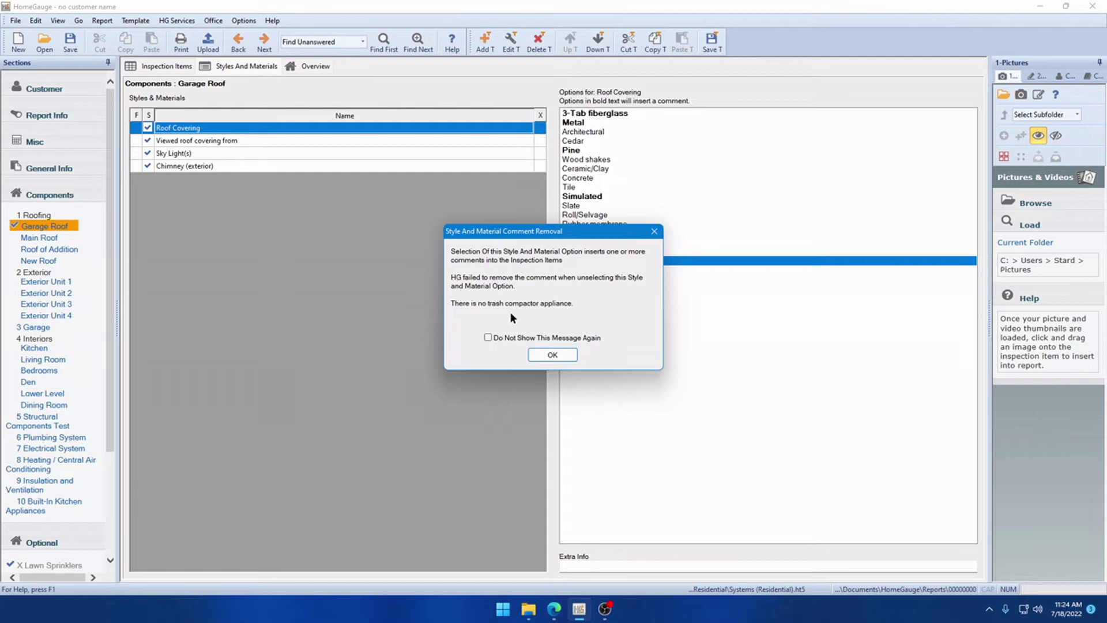
click(570, 353)
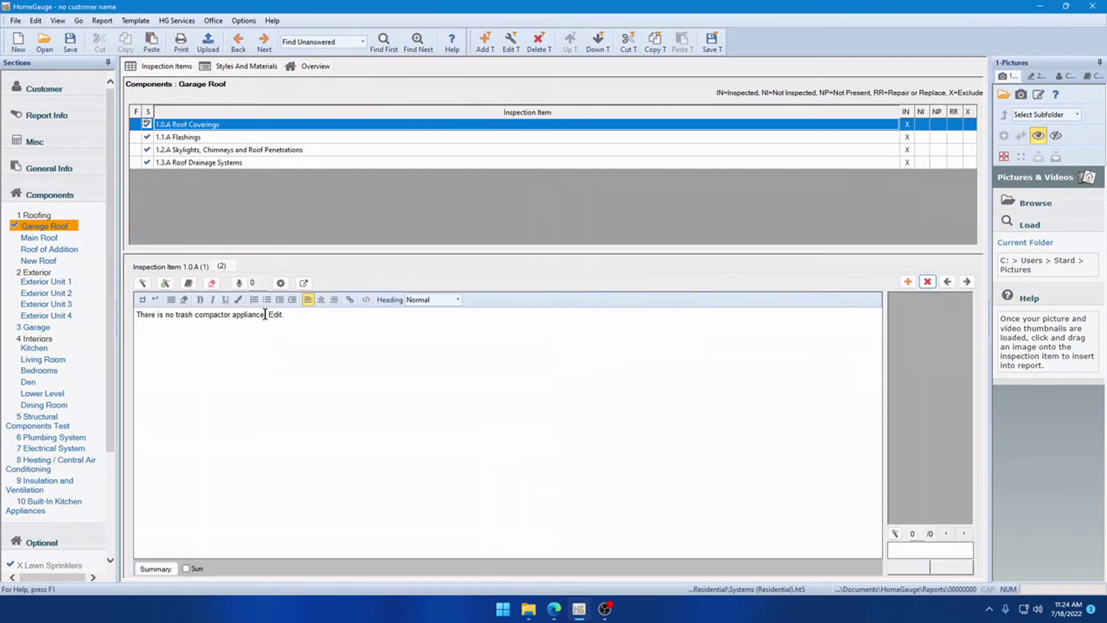
click(226, 68)
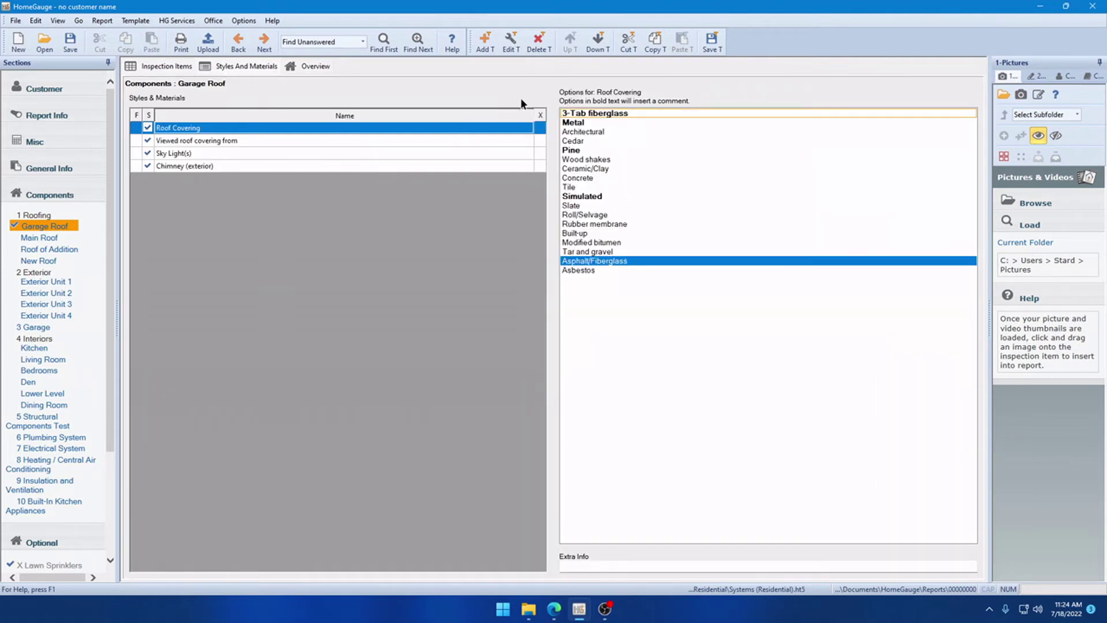
- Inspect the Roof Covering and Sky Light(s) style editors without changes, then return to Inspection Items
click(507, 44)
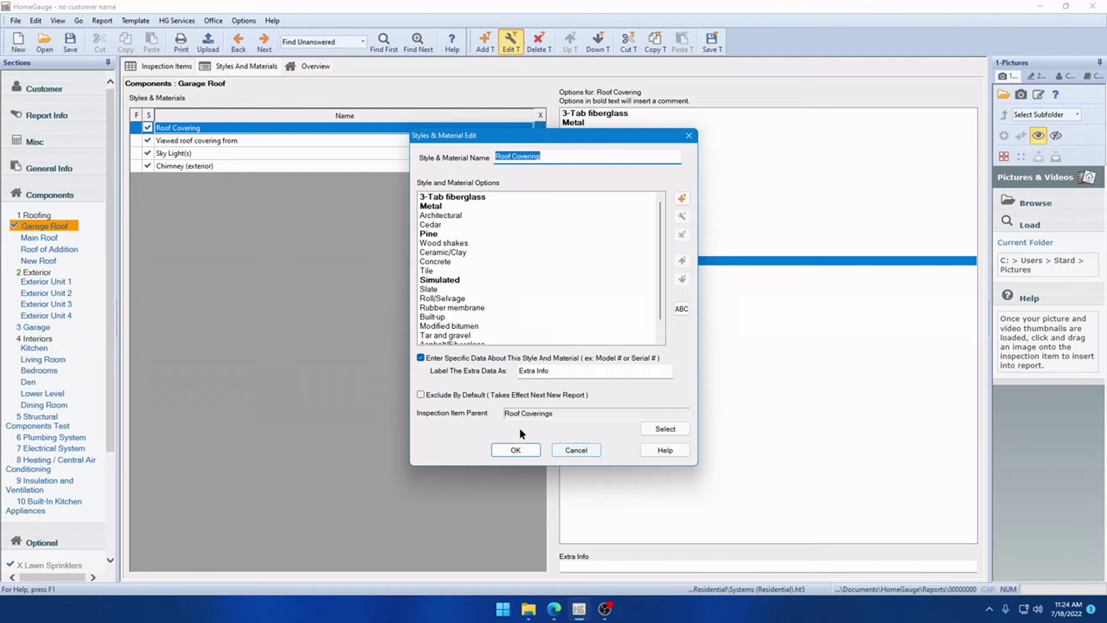
click(577, 450)
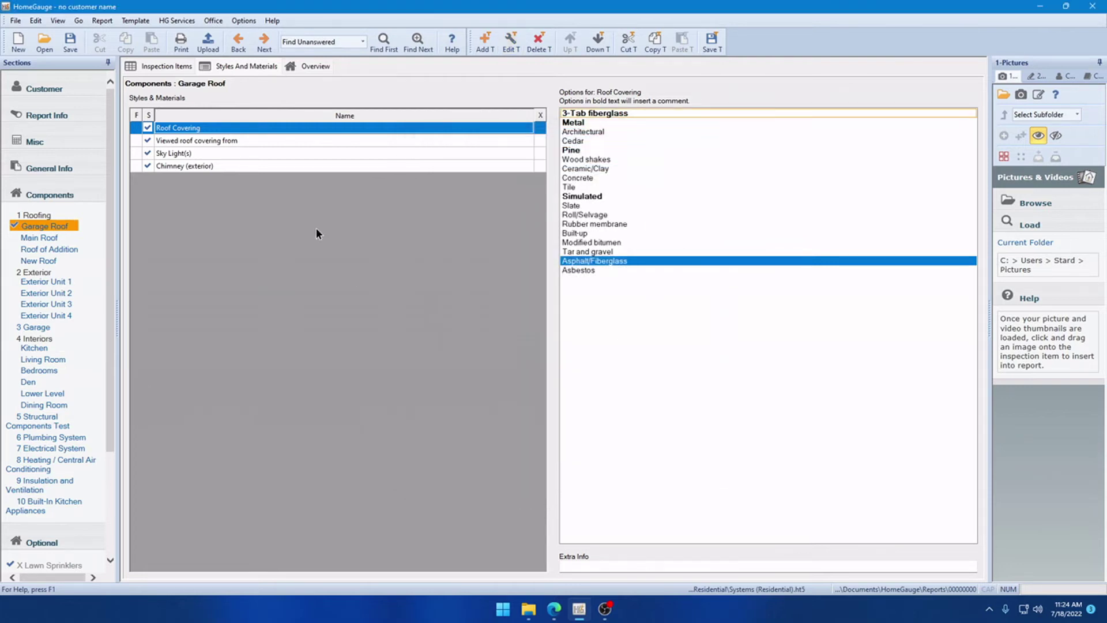
click(218, 151)
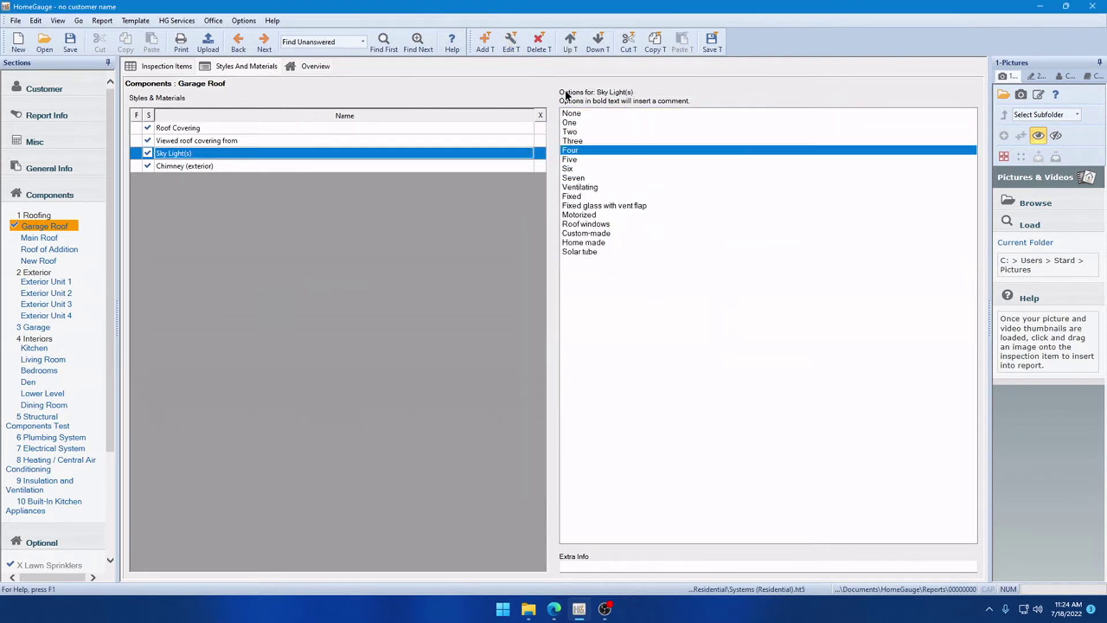
click(510, 42)
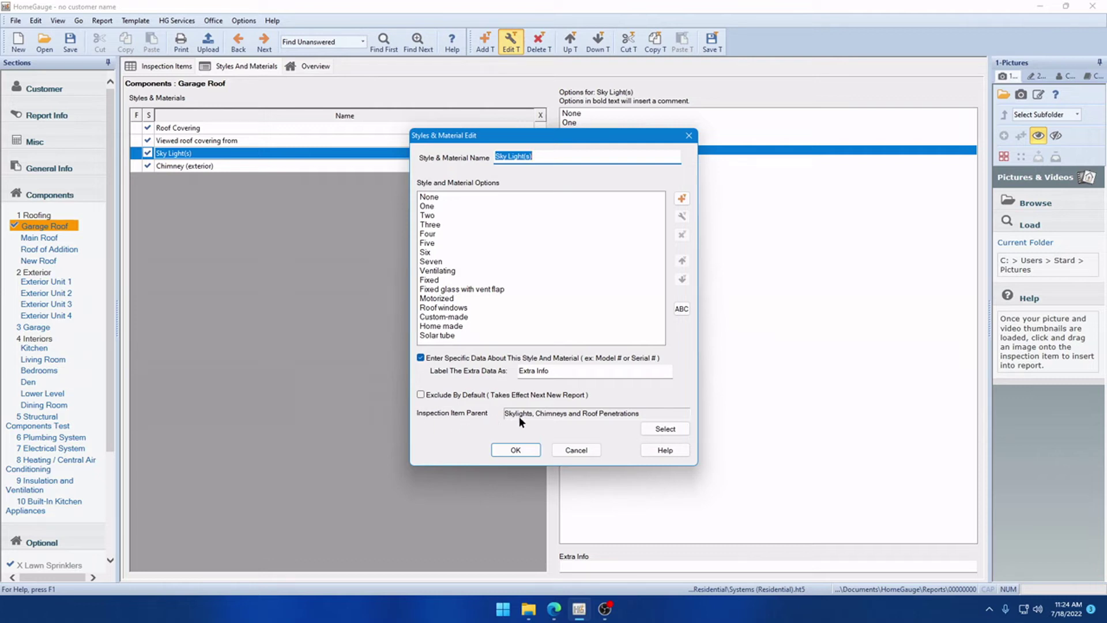
click(582, 449)
click(193, 67)
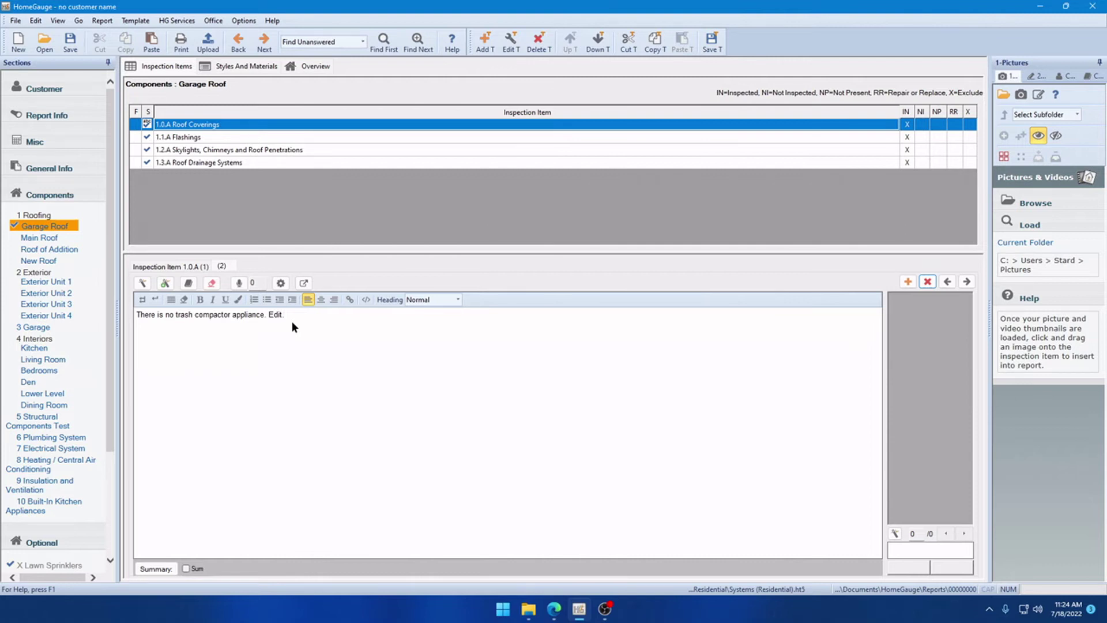
- Delete the leftover trash compactor comment and open the Misc section's Report Agreement and Attachments page
click(919, 280)
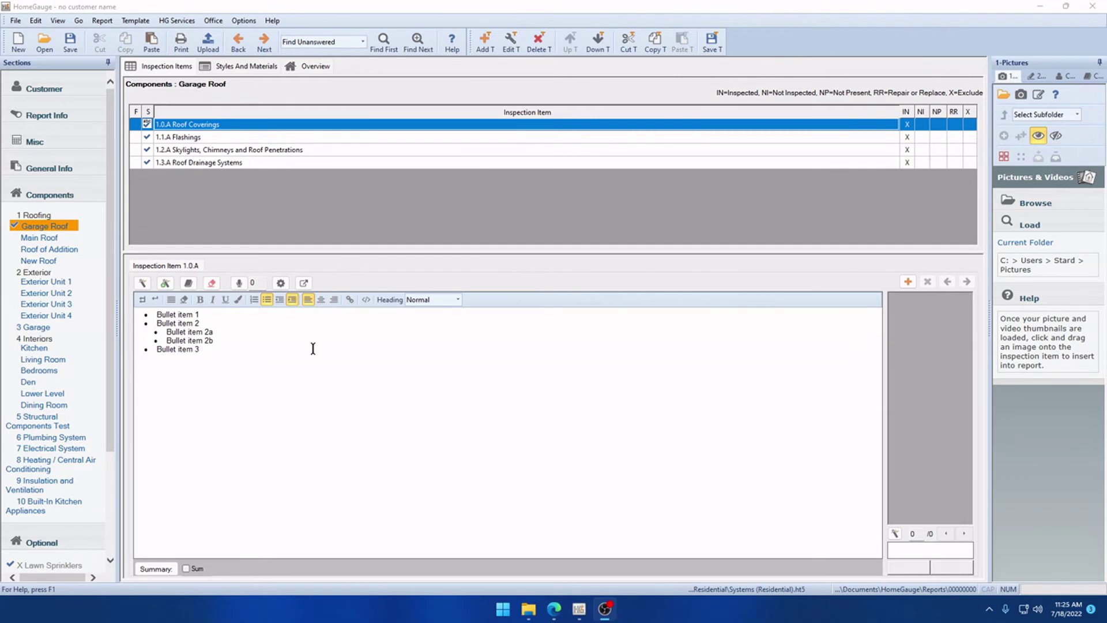
click(68, 148)
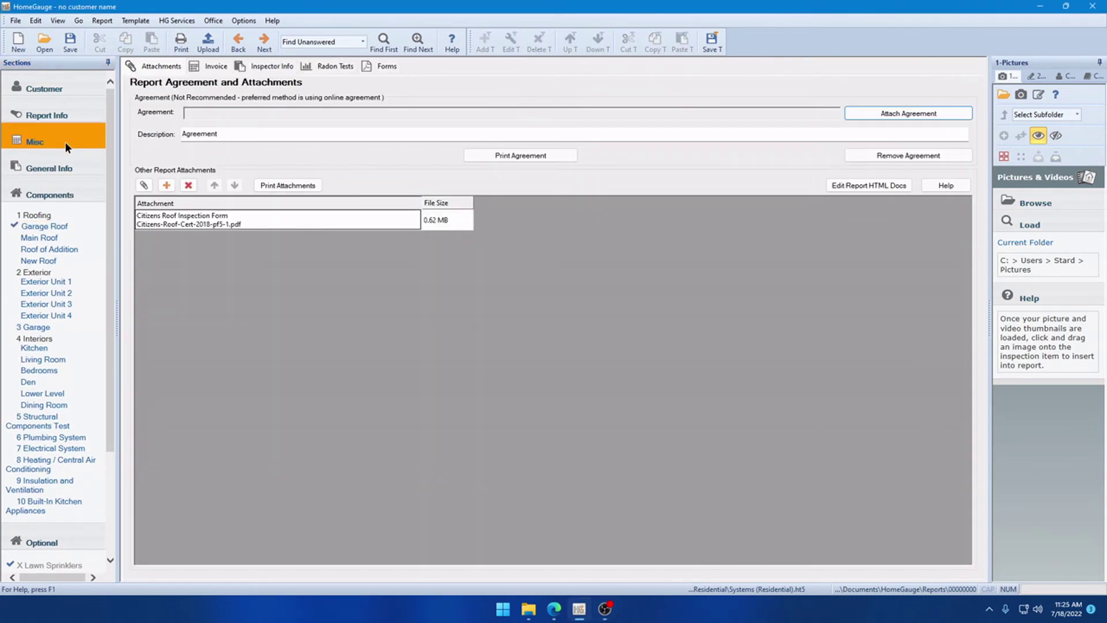
- In the report's Forms, view Additional Comments, then return to Citizens Roof Inspection Form
click(373, 65)
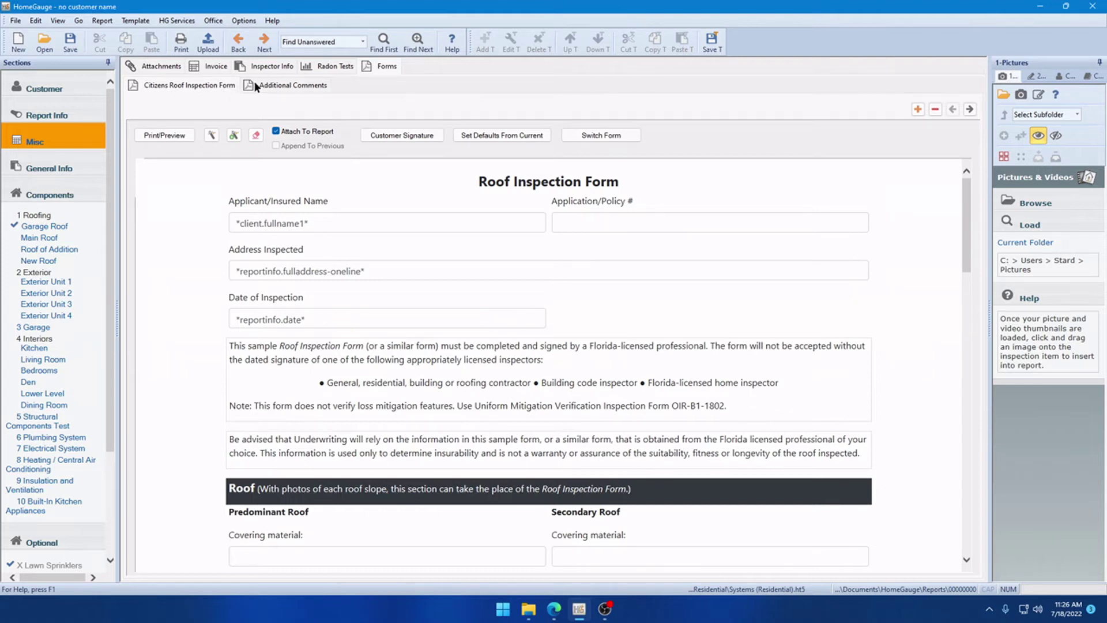
click(268, 87)
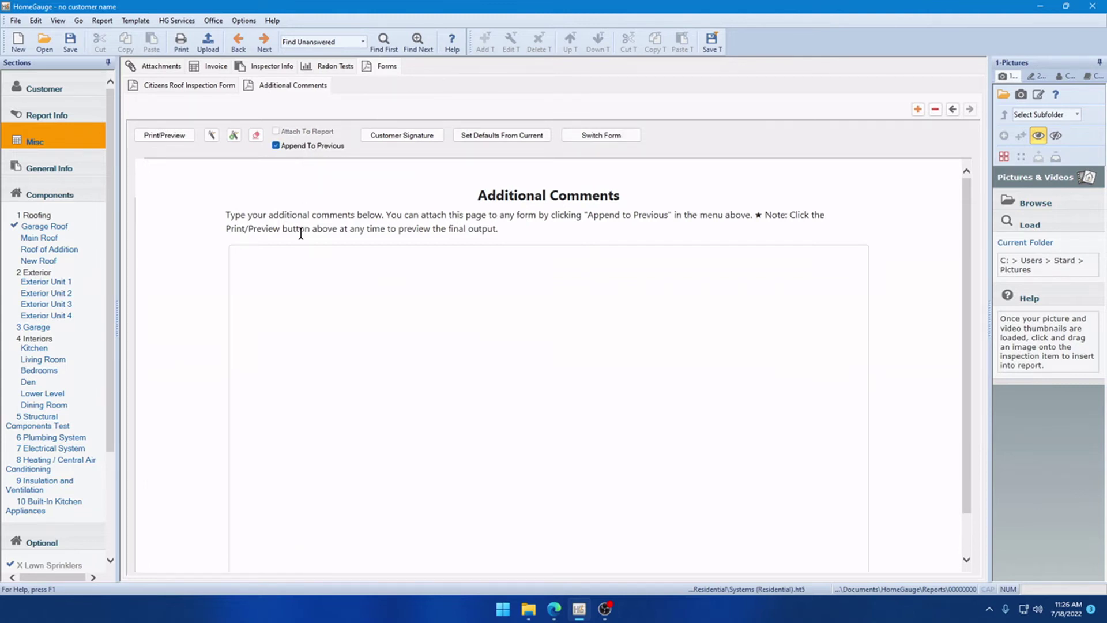
click(190, 85)
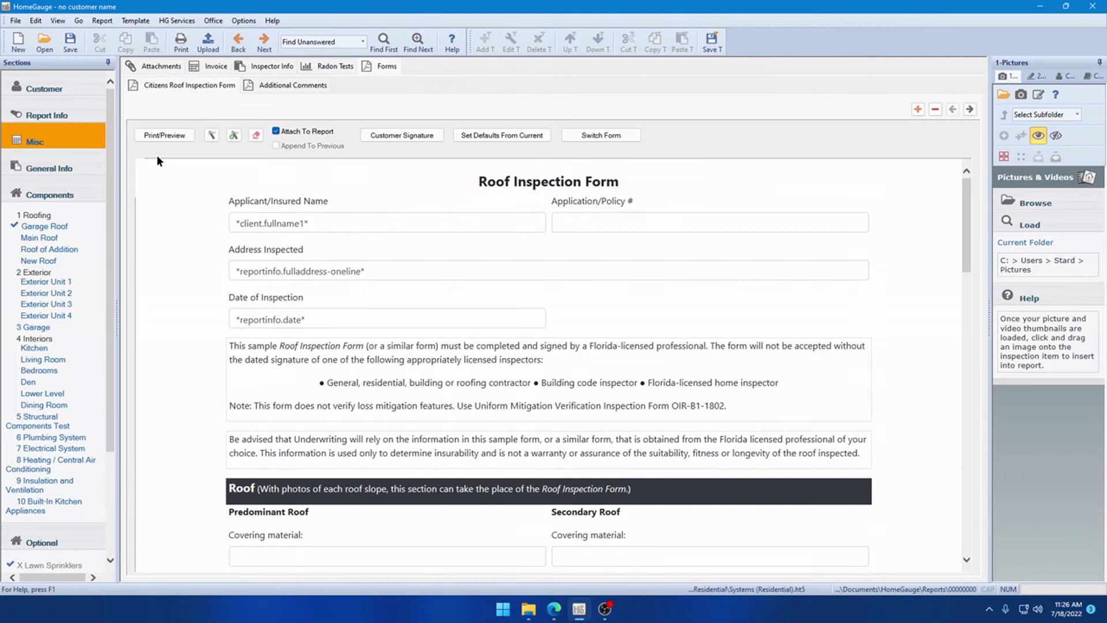
- Preview the Citizens Roof Inspection Form printout, scroll through the PDF, and close it
click(166, 136)
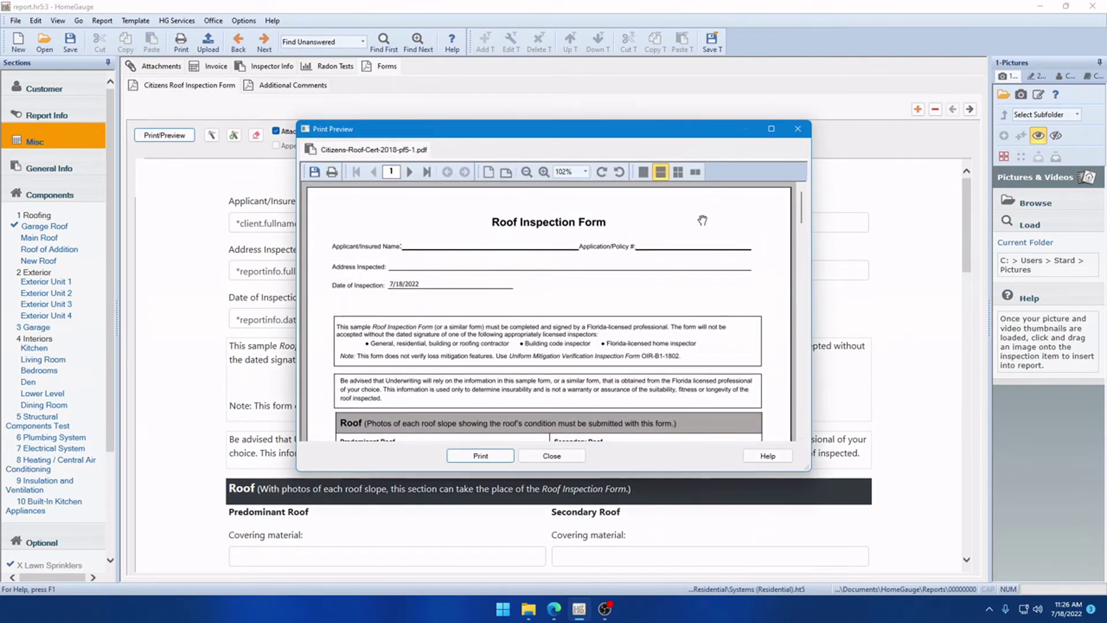
drag(801, 193, 790, 348)
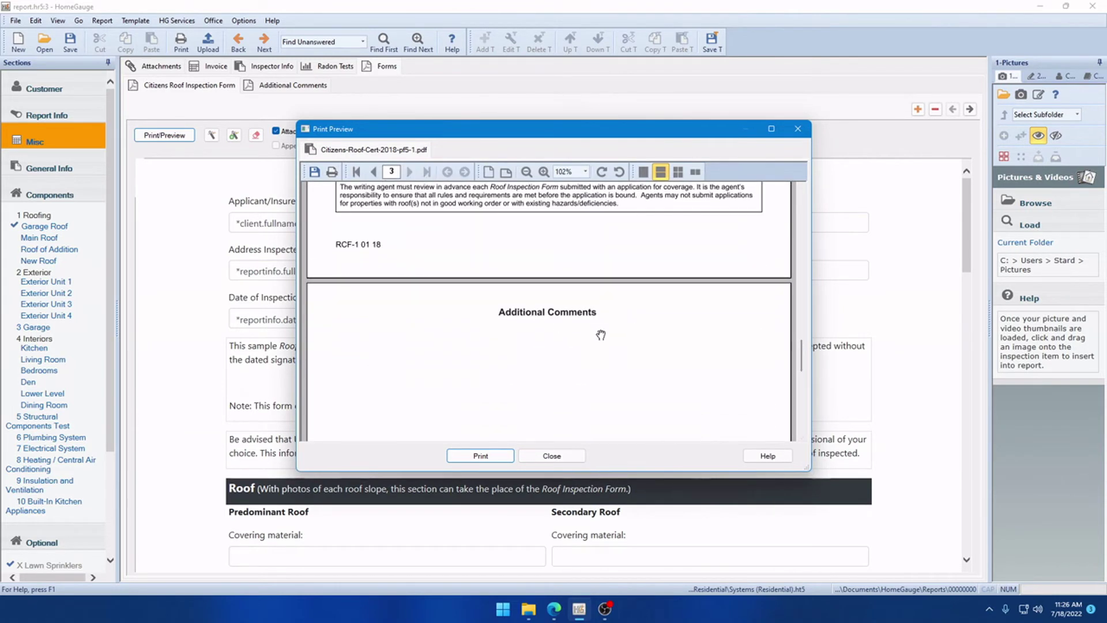
drag(798, 355, 798, 185)
drag(557, 454, 667, 267)
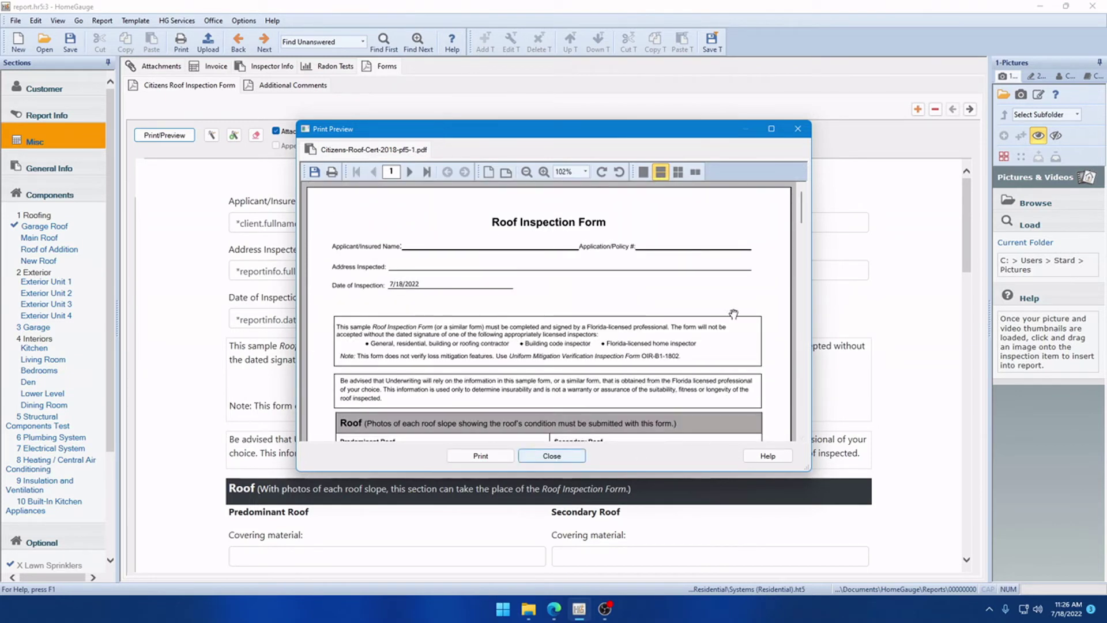
click(552, 456)
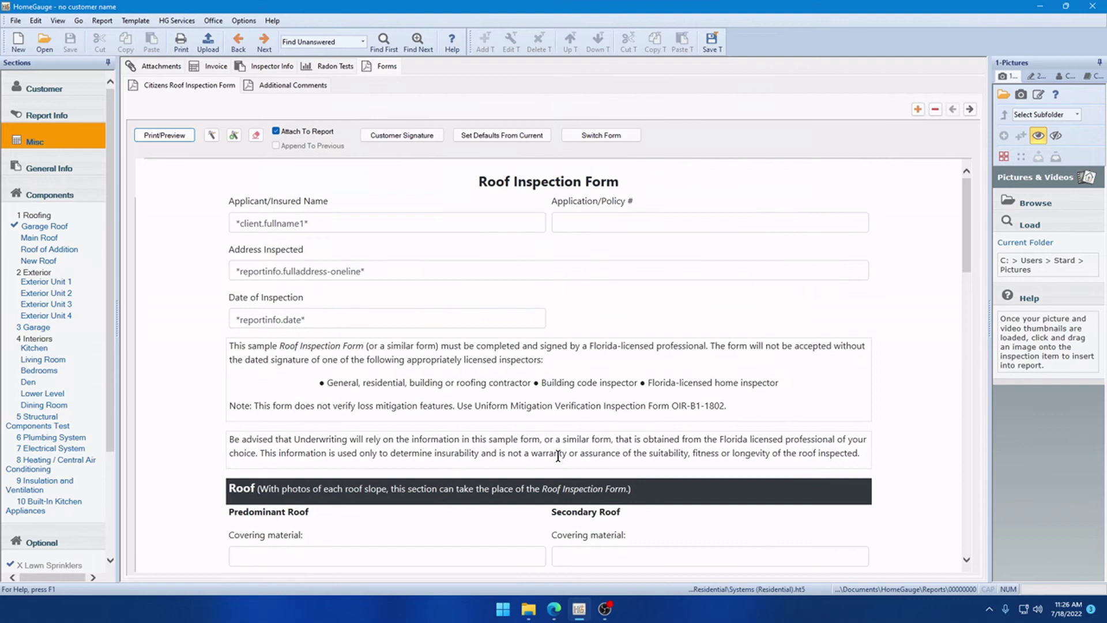
click(234, 21)
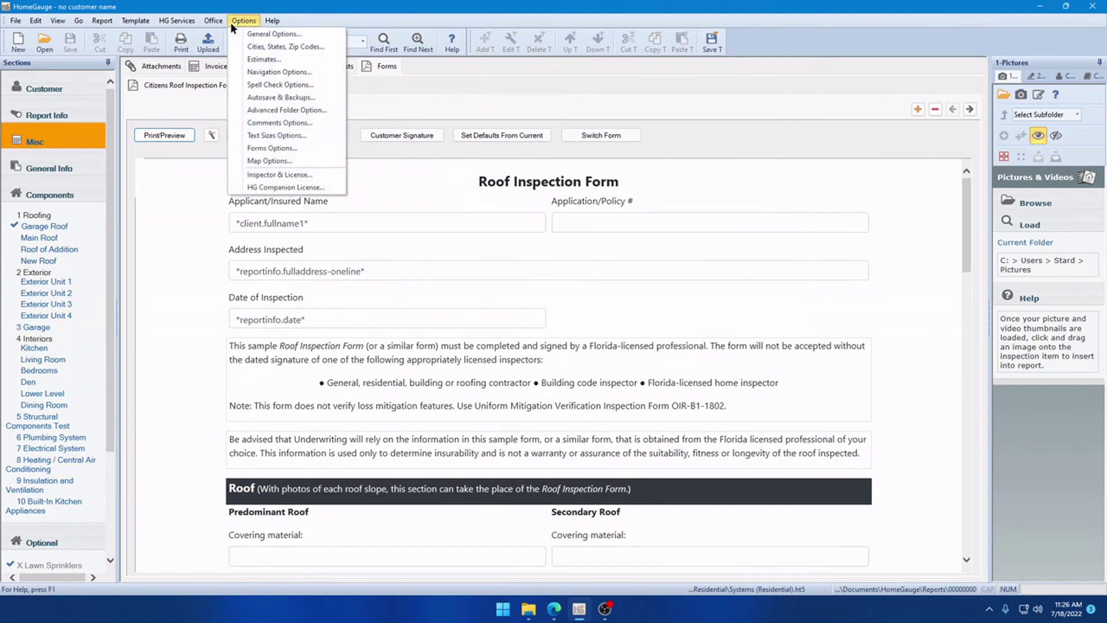
click(280, 146)
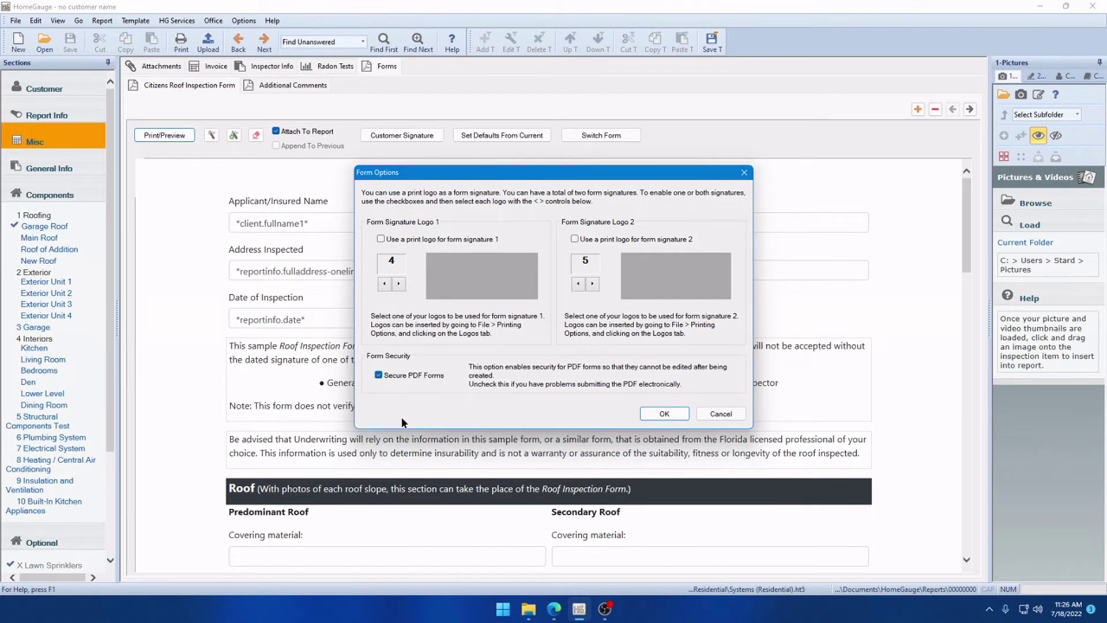
click(659, 417)
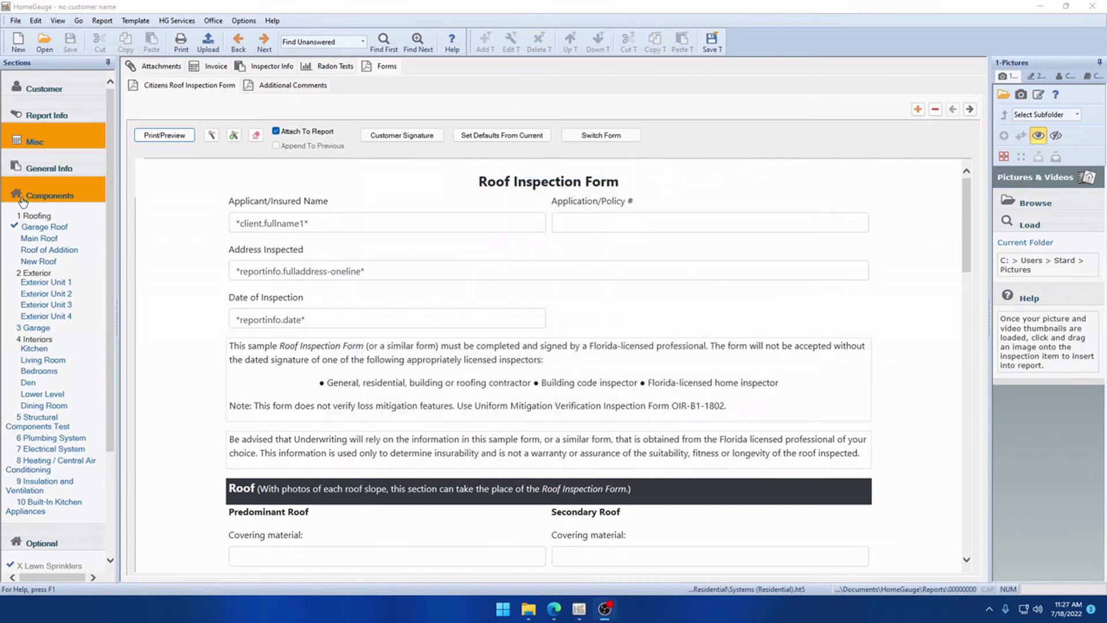
- Show the Components overview and save the template with Save T
click(77, 195)
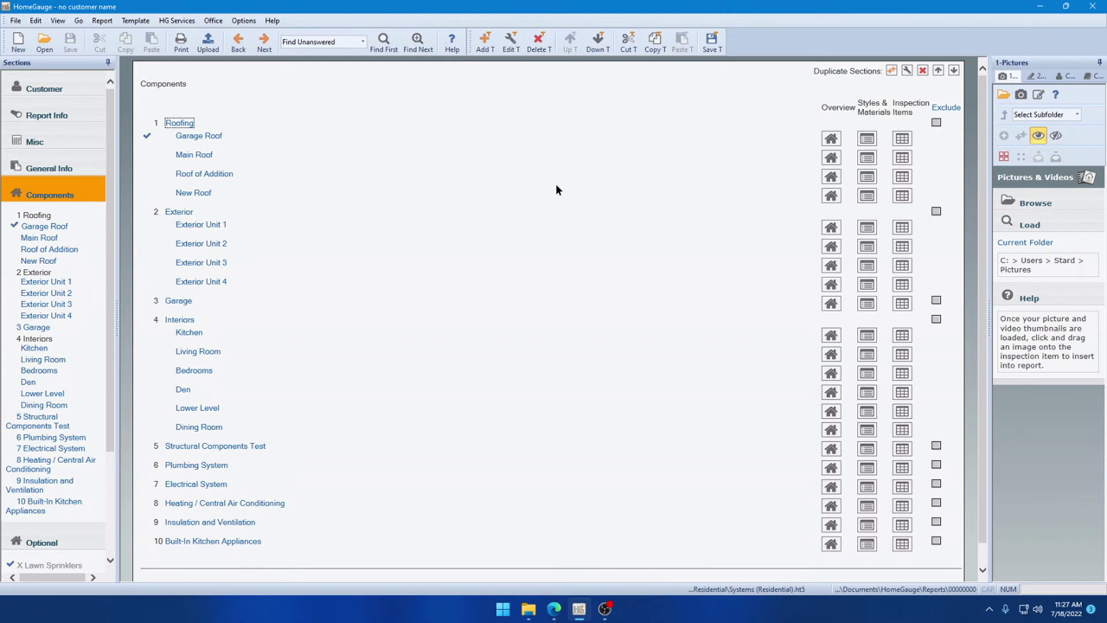
click(715, 51)
- Rename the report's first section from Roofing to Roof of Addition
click(908, 72)
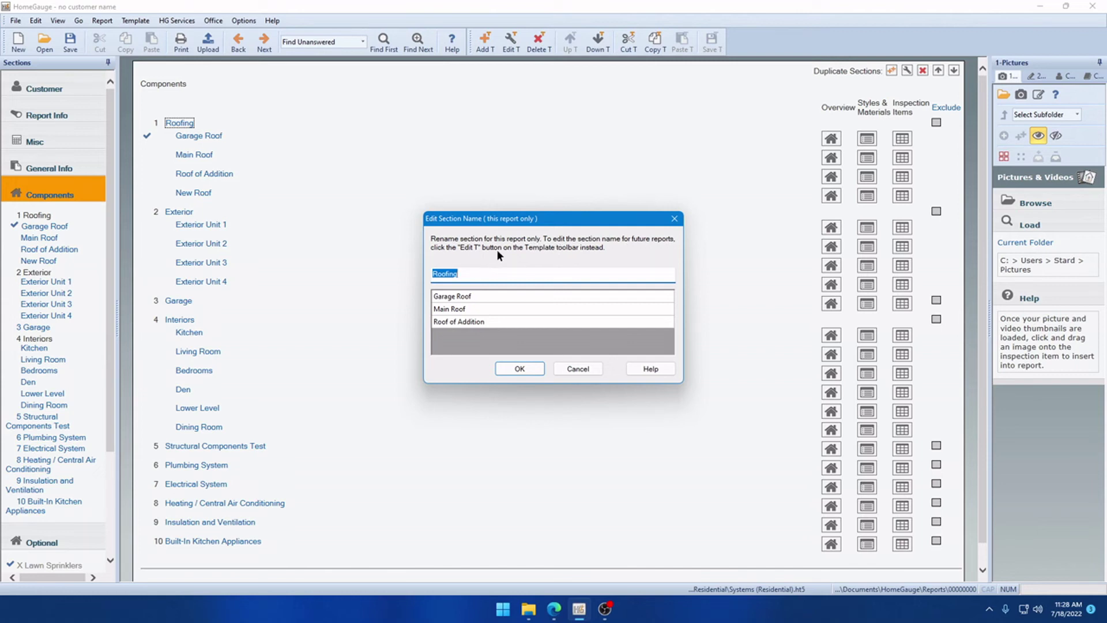
click(472, 323)
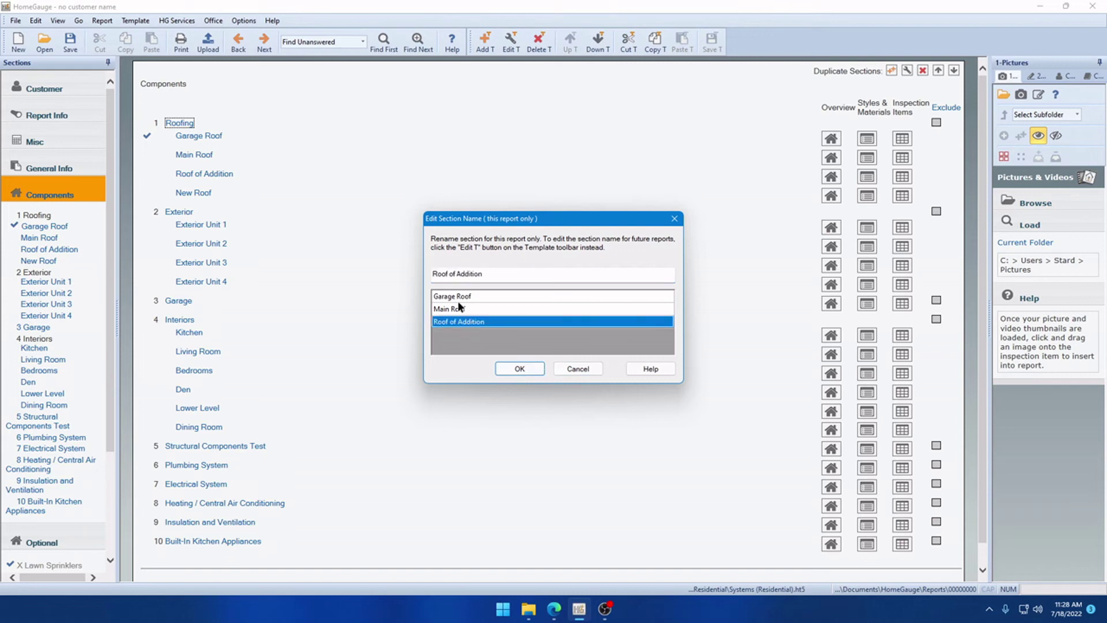
click(509, 365)
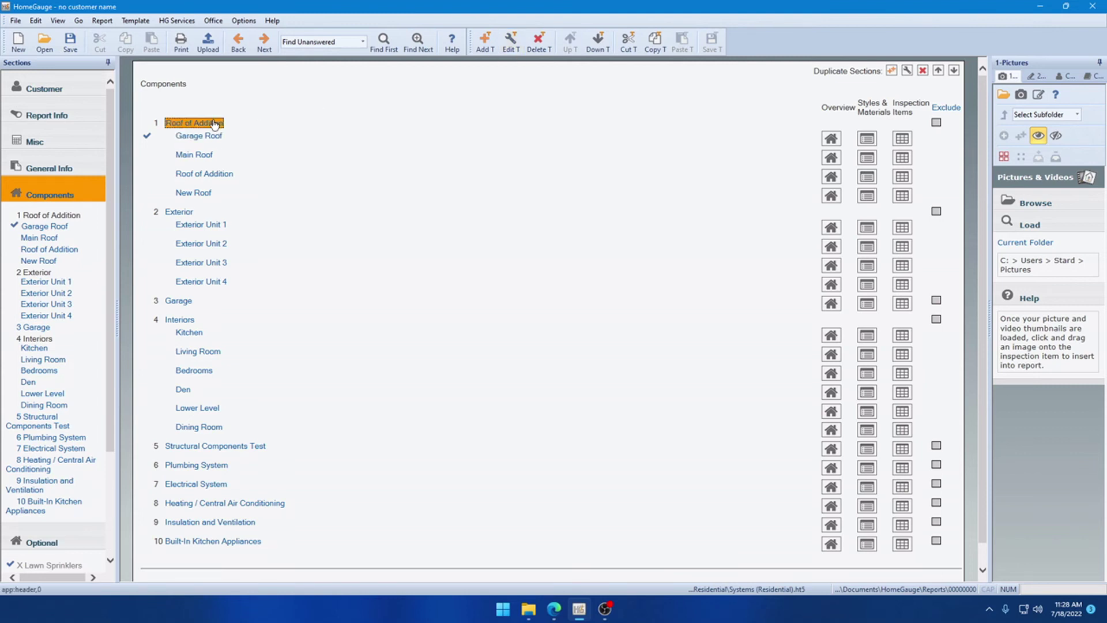
click(510, 41)
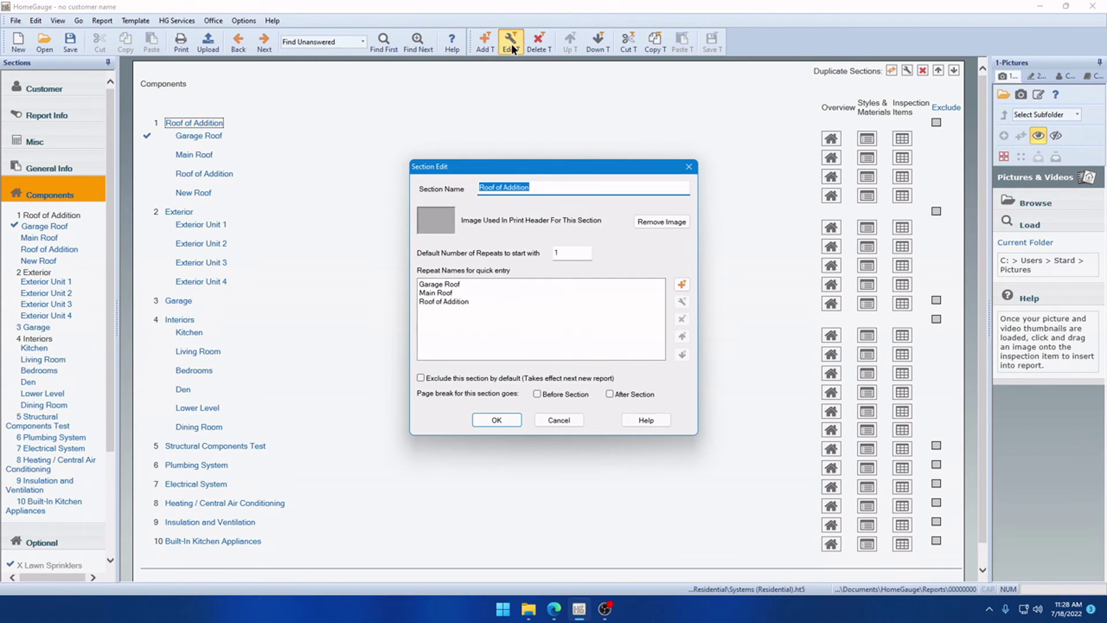
- Change the template's first section name to Main Roof and save the template
click(455, 293)
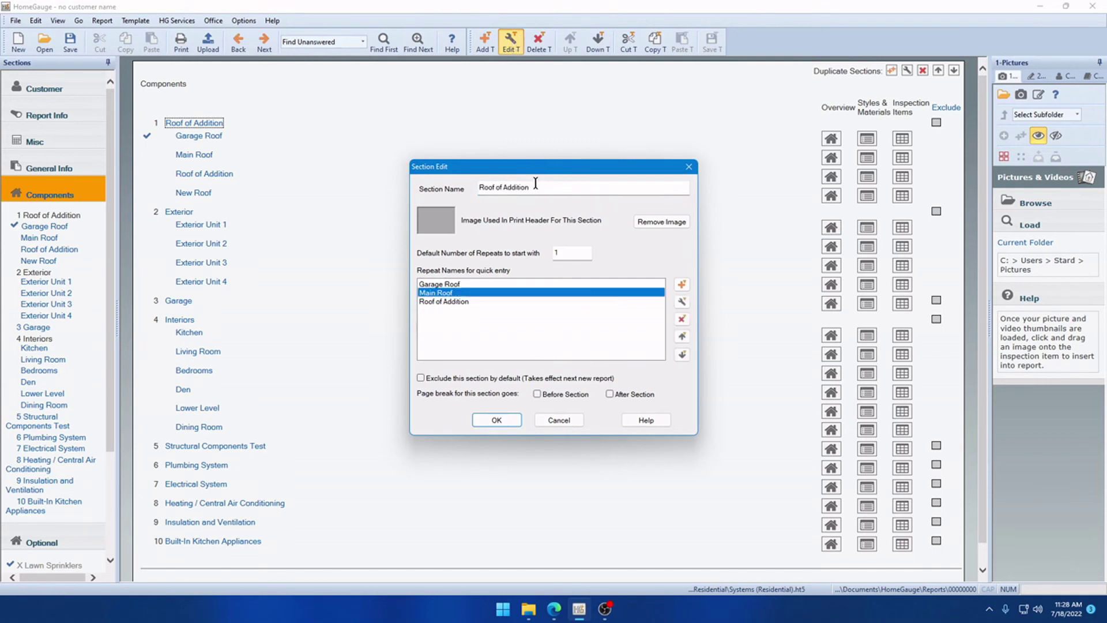
drag(534, 183, 459, 184)
text(Mai)
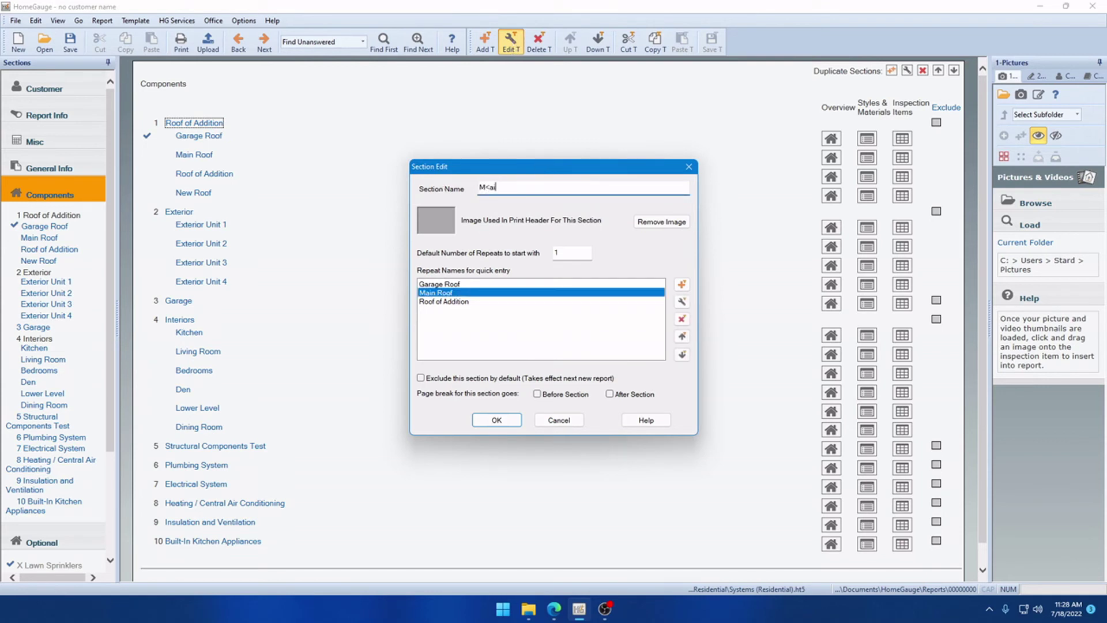
text(n Roof)
click(495, 420)
click(709, 39)
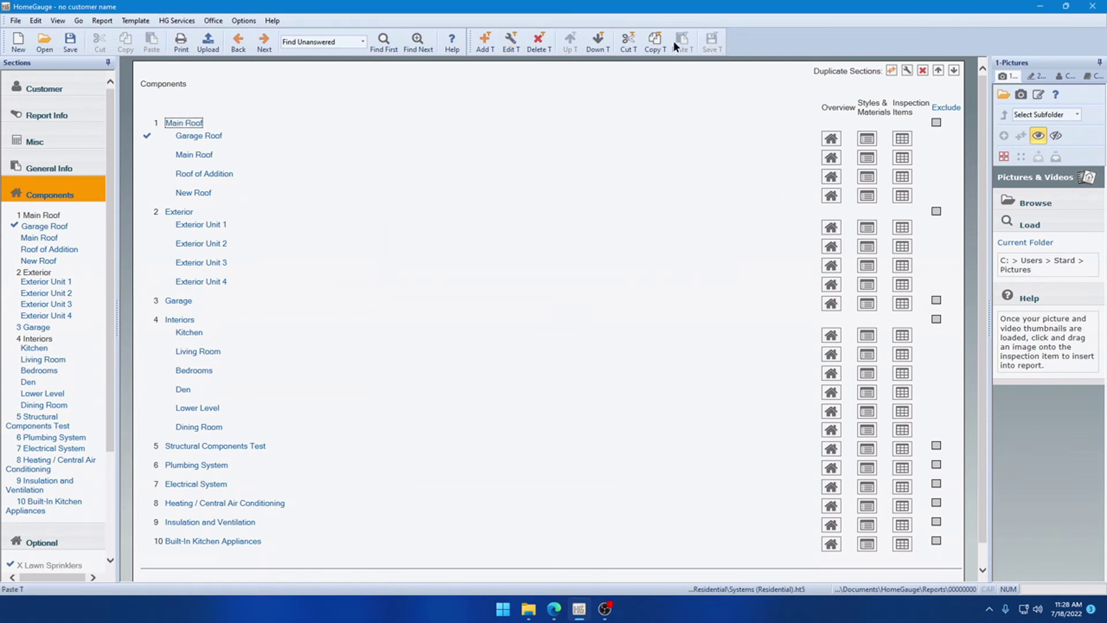
- Review Main Roof's template settings without changes, then select the Garage section
click(183, 123)
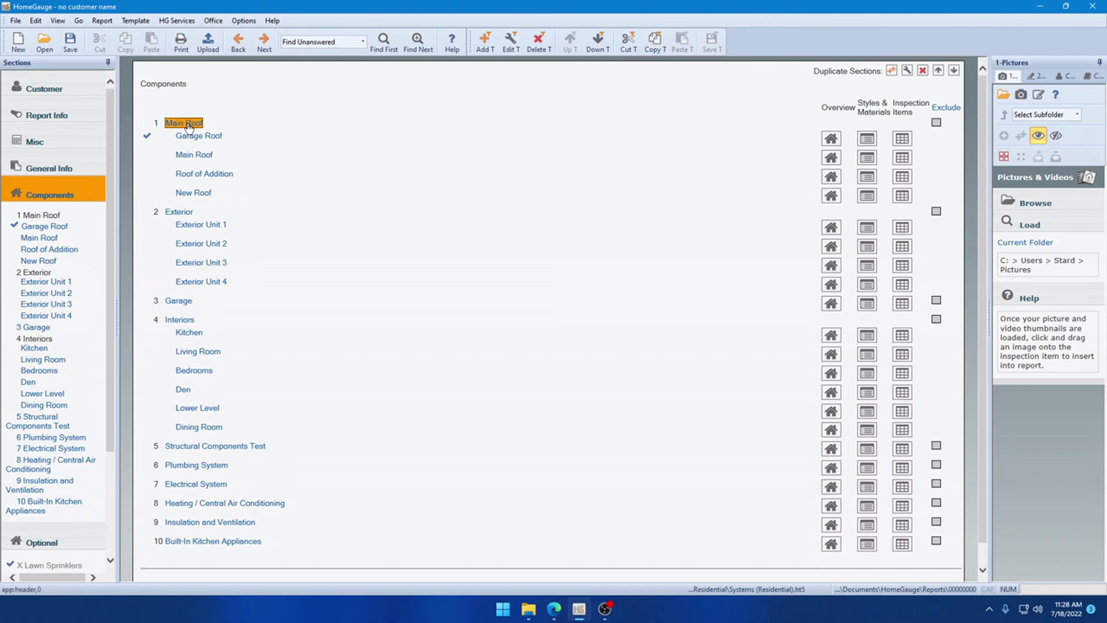
click(510, 41)
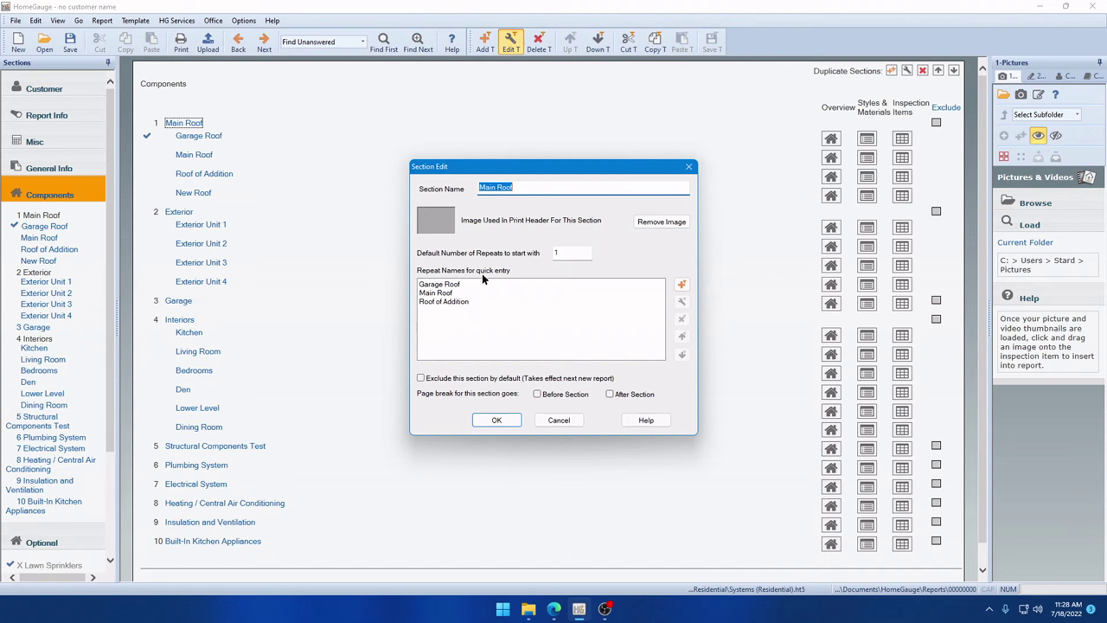
click(556, 418)
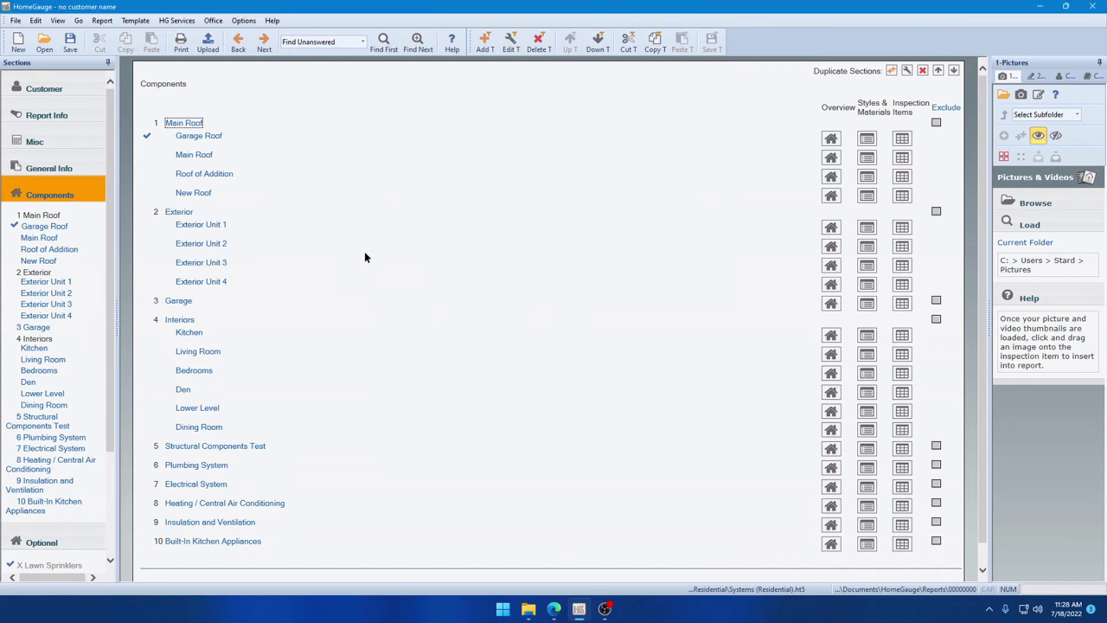
click(188, 302)
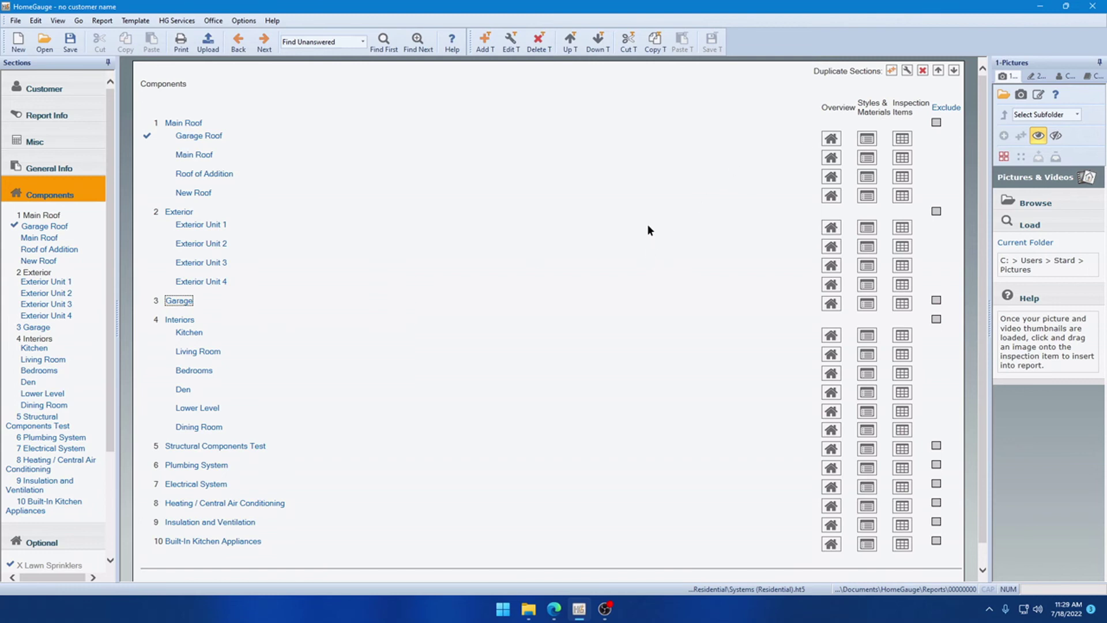
- Duplicate Garage into Detached Garage and Addition Garage alongside Attached Garage, removing the extra row
click(888, 69)
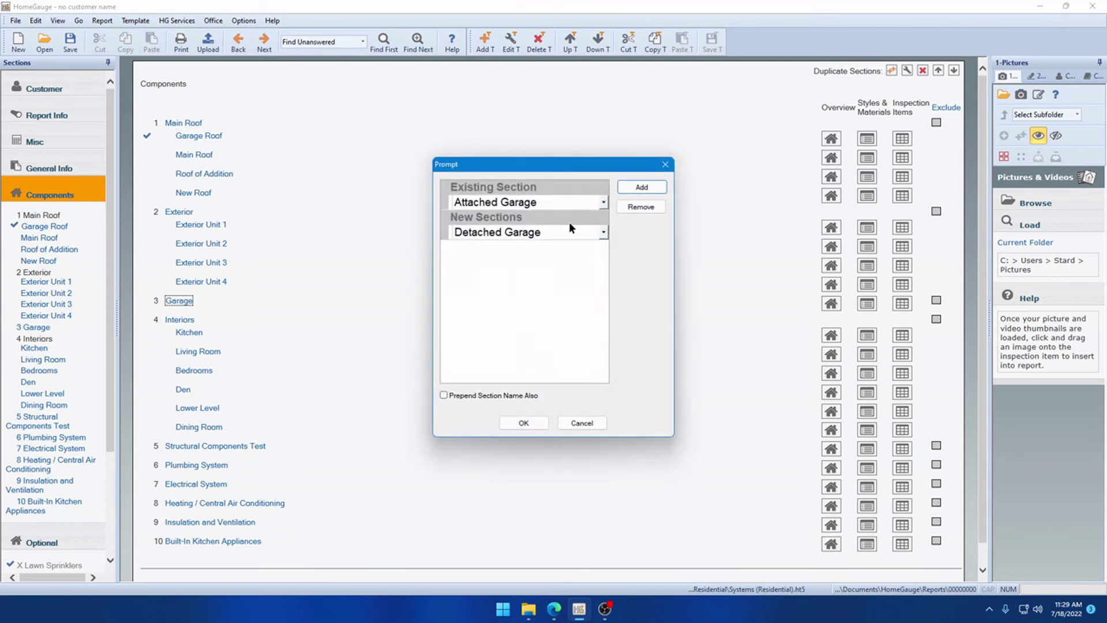
click(634, 186)
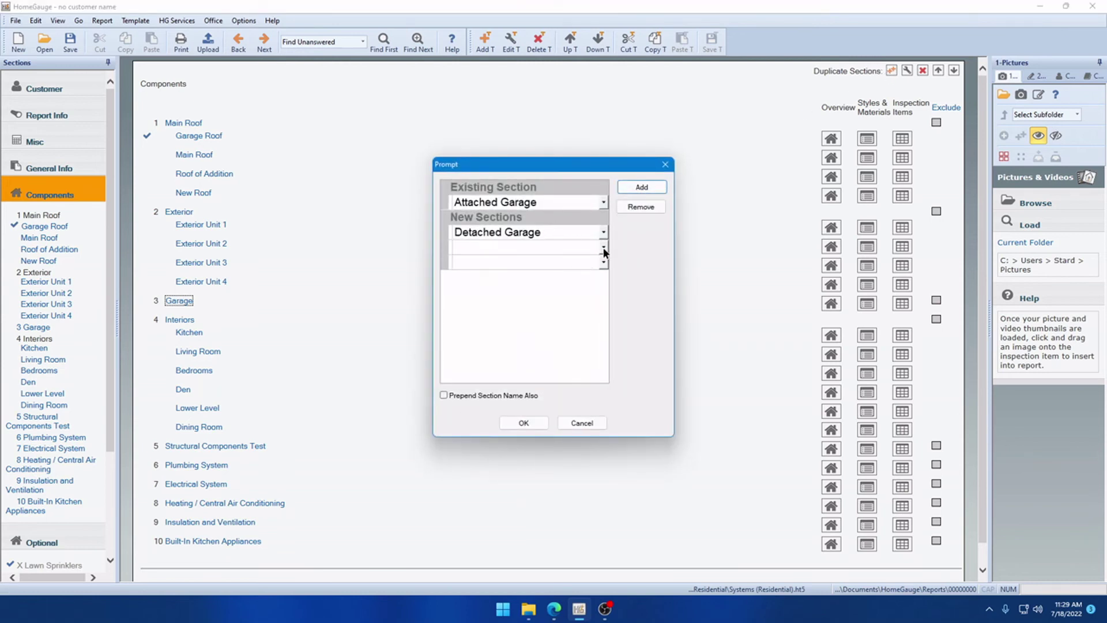
click(603, 247)
click(602, 247)
text(Addition Garage)
click(595, 263)
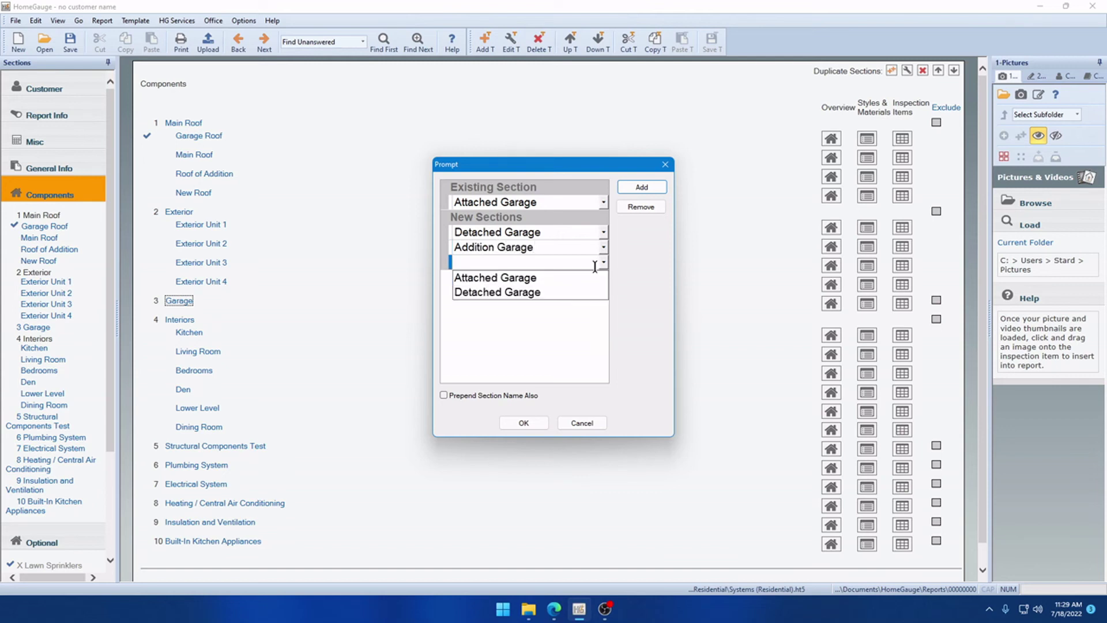
click(496, 278)
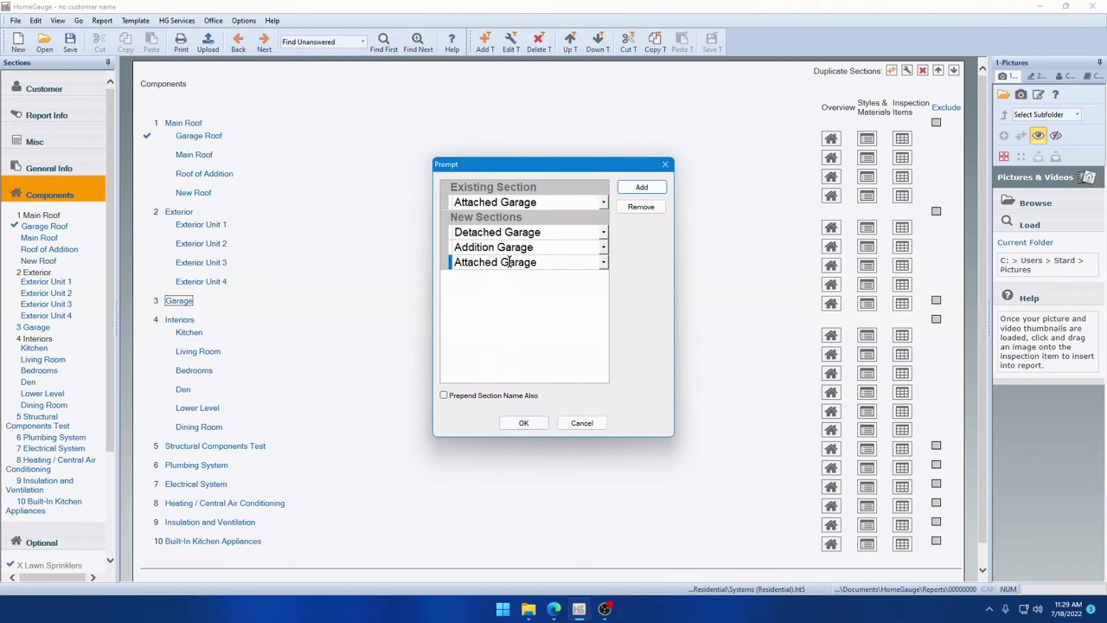
click(645, 205)
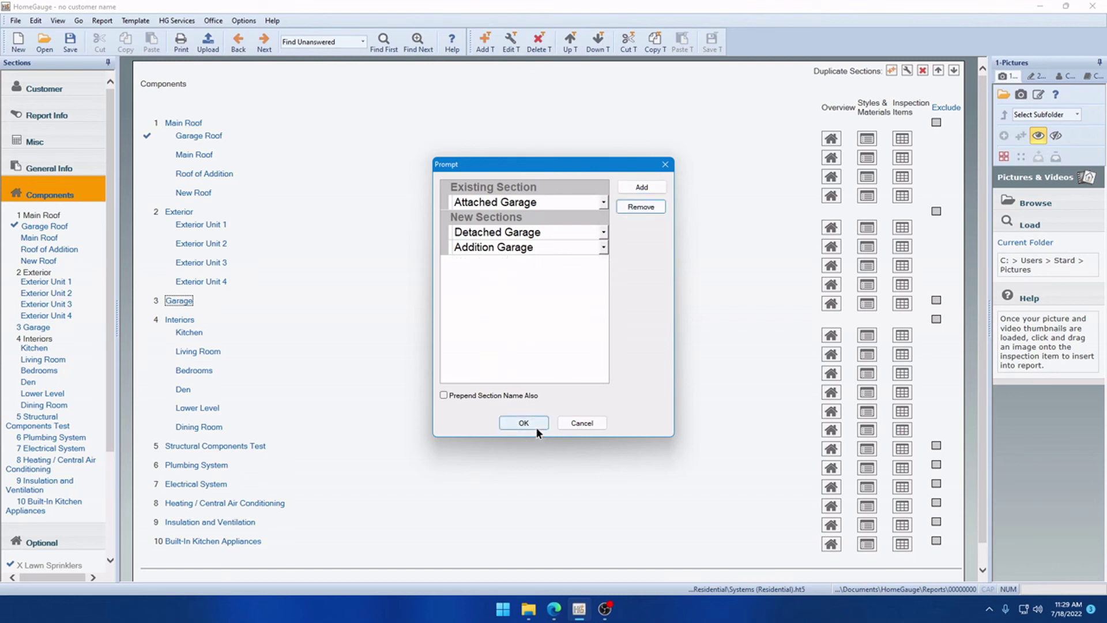
click(524, 423)
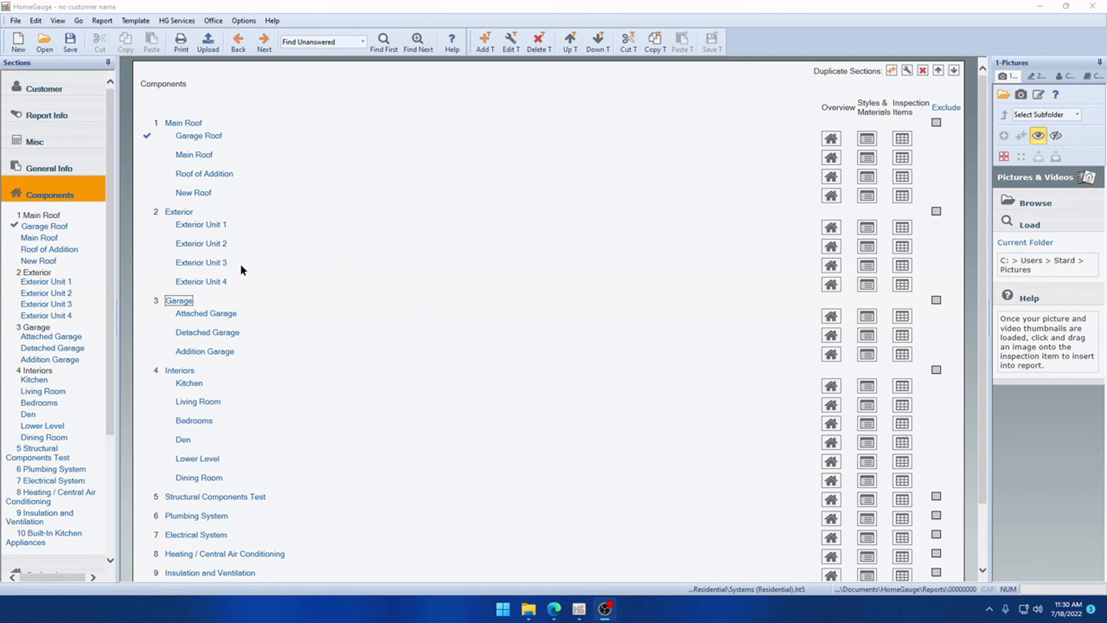
- Show Garage Roof's Overview introduction and footer, then compare roof entries, leaving only Garage Roof selected
click(58, 225)
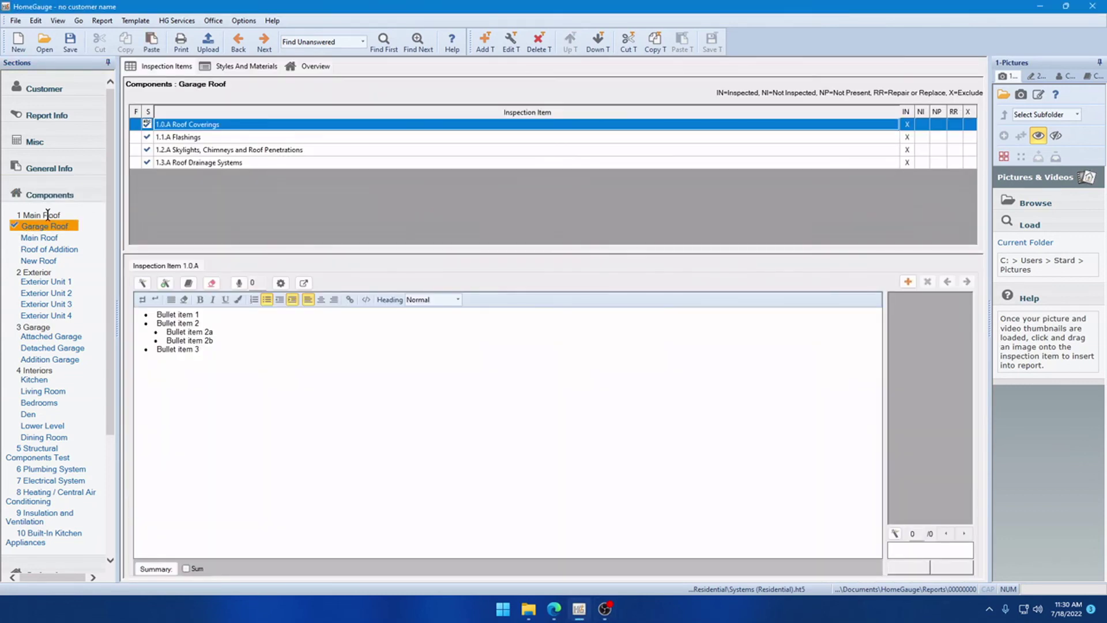
click(321, 67)
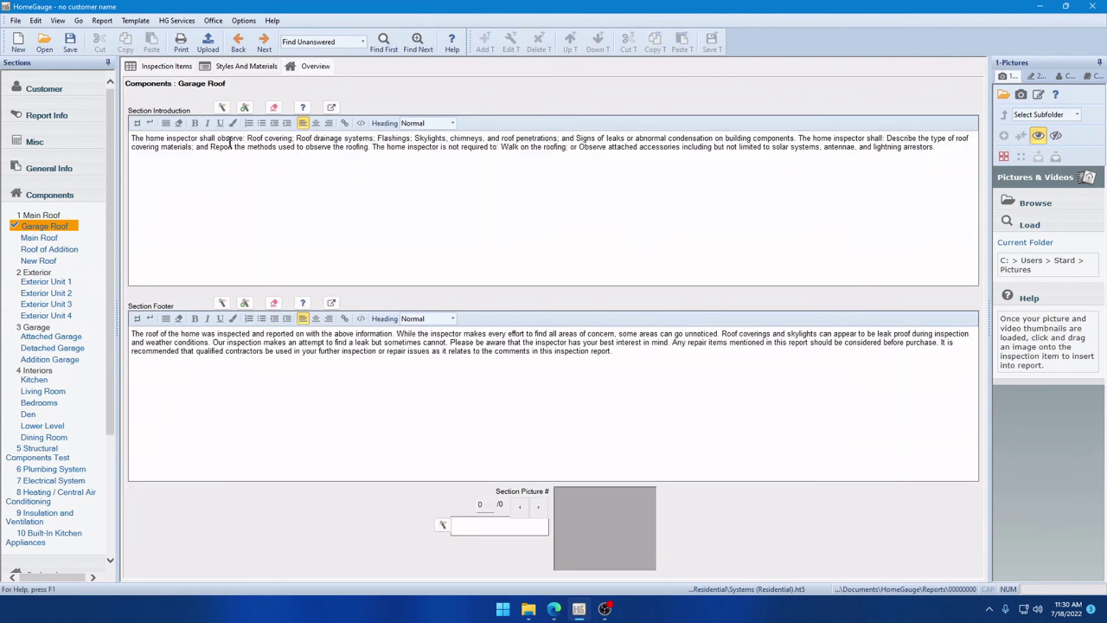
click(40, 238)
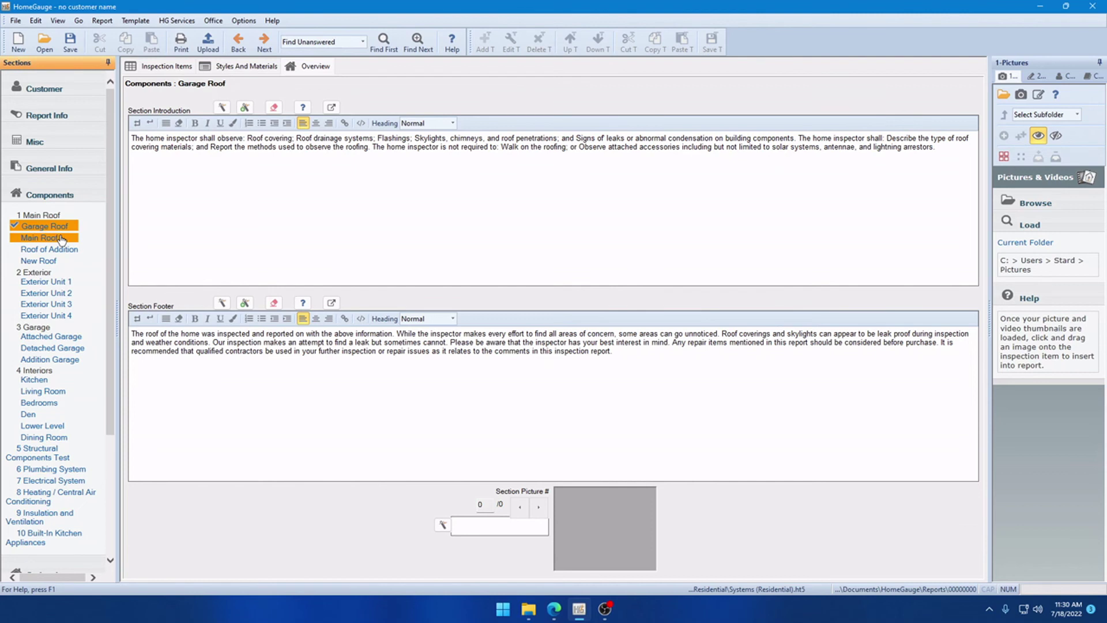
shift+click(54, 252)
click(41, 260)
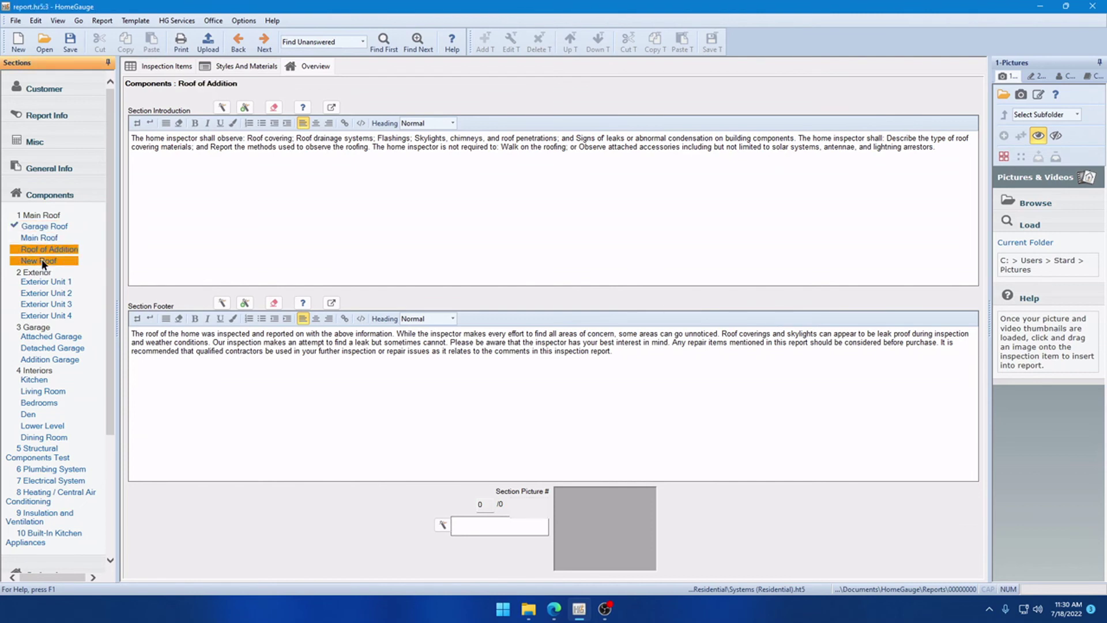
ctrl+click(37, 227)
click(55, 239)
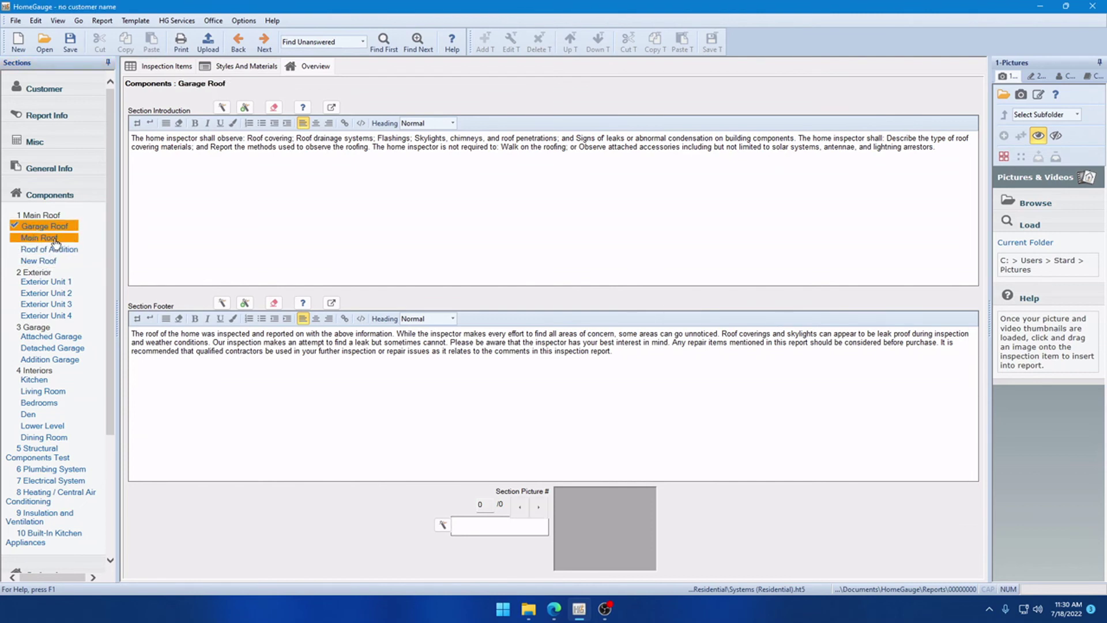
ctrl+click(56, 242)
- Print despite unanswered items with Skip Header/Footer on Duplicate Sections enabled in Misc options
click(189, 39)
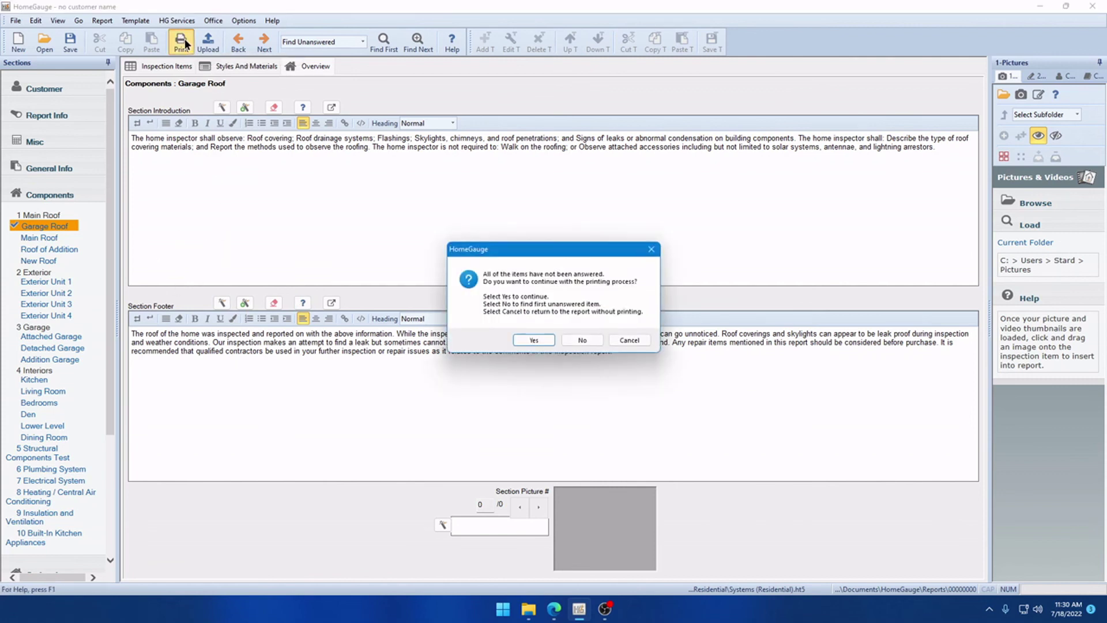
key(Return)
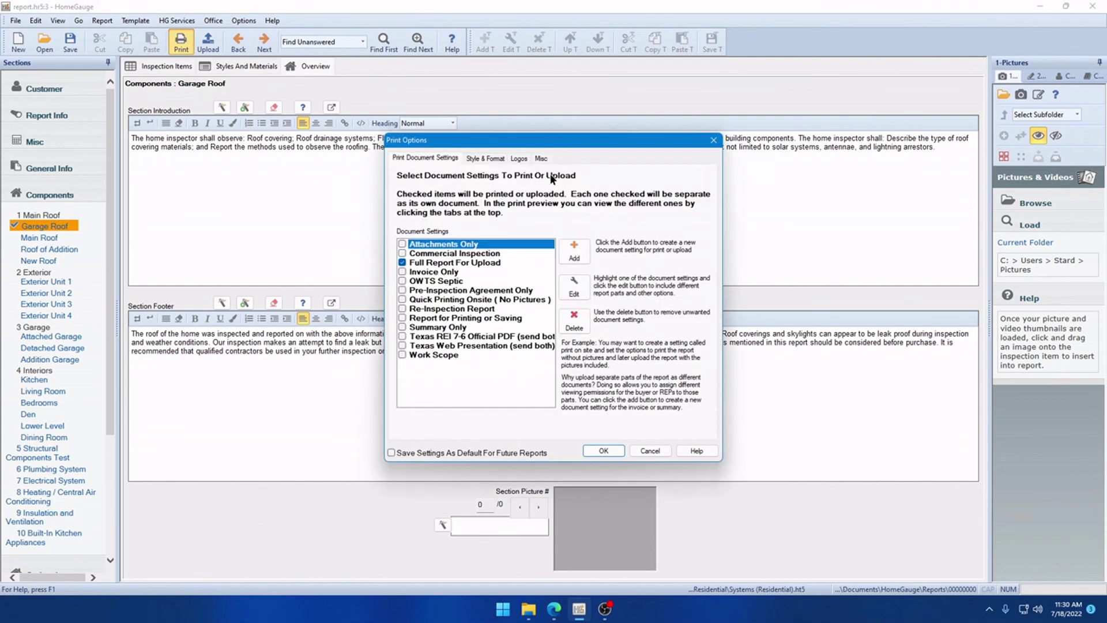
click(541, 159)
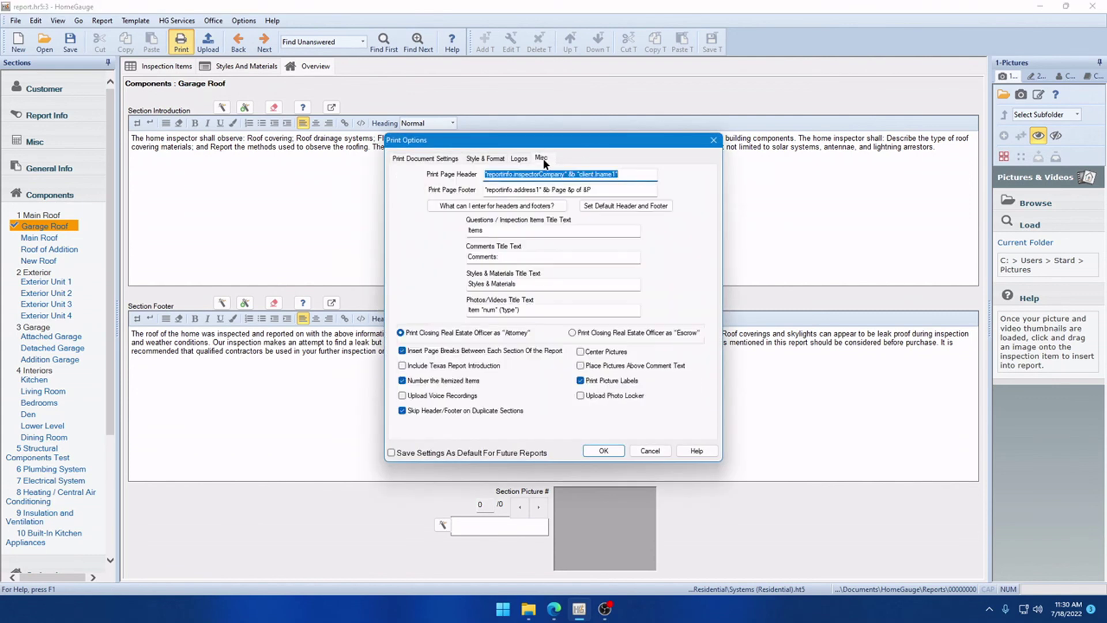
click(481, 410)
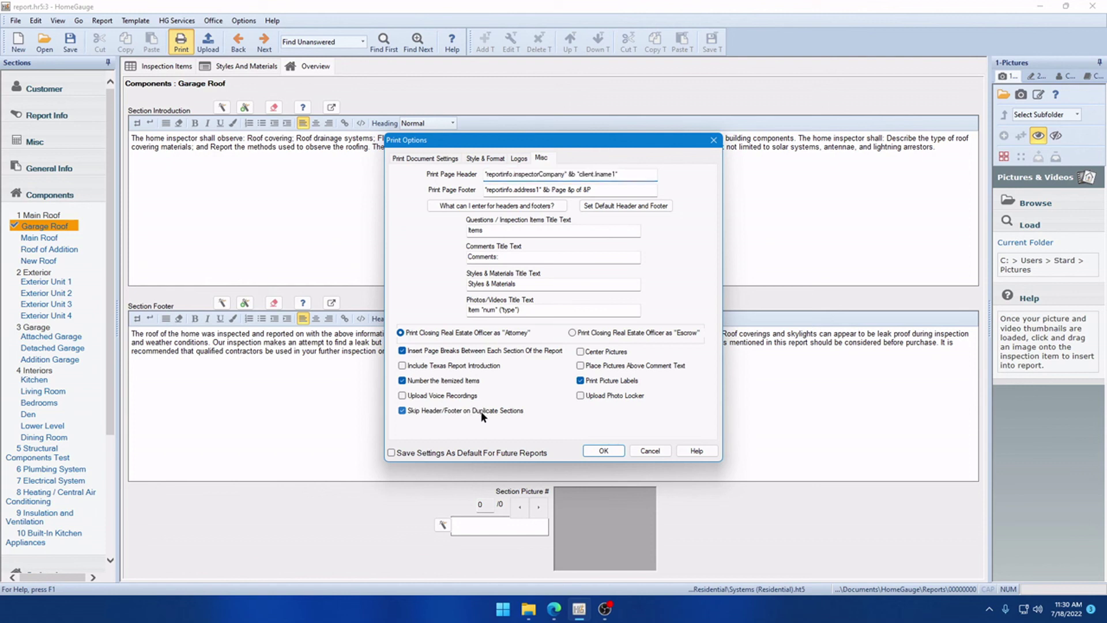
click(440, 411)
- Preview the report with these print options, scroll down to the roof sections, and close it
click(606, 448)
scroll(707, 320, down, 3)
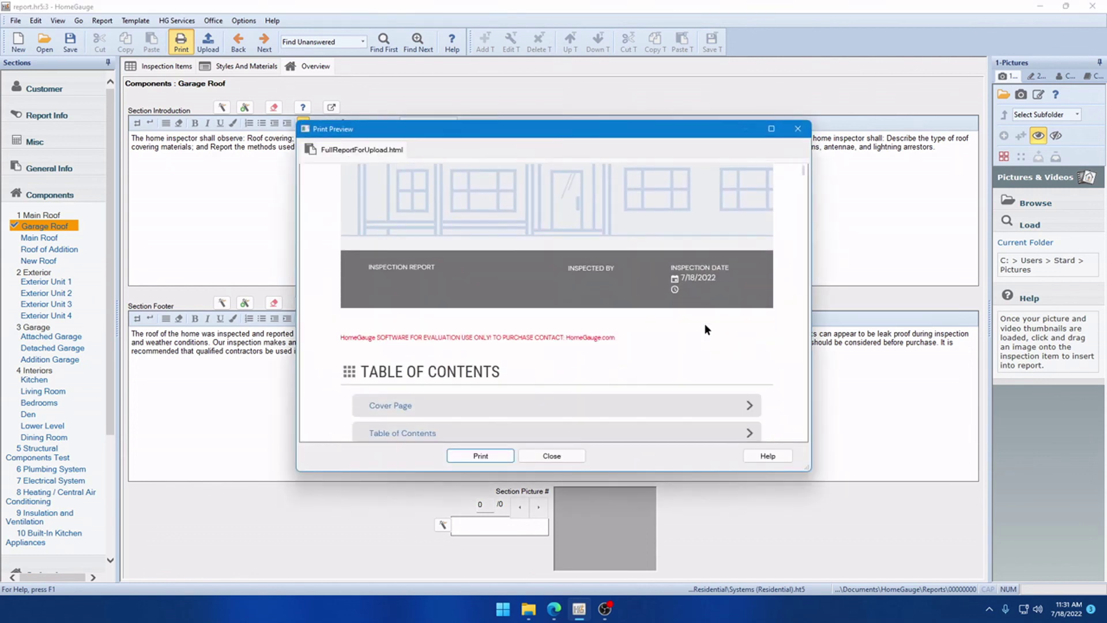
scroll(704, 323, down, 3)
scroll(662, 328, up, 1)
scroll(661, 332, down, 1)
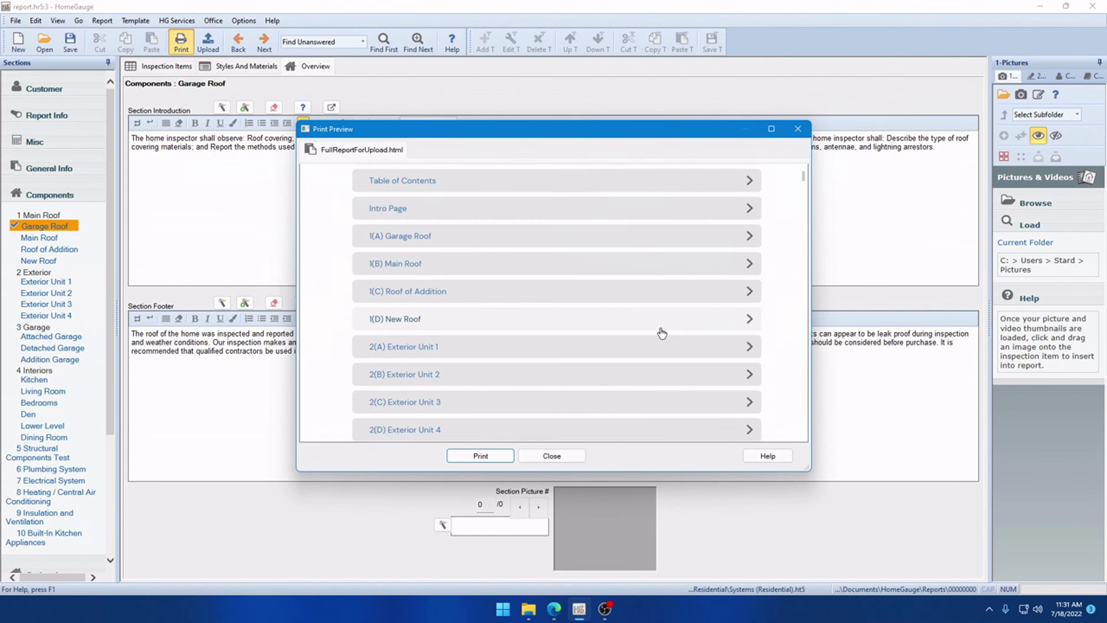
scroll(662, 333, down, 10)
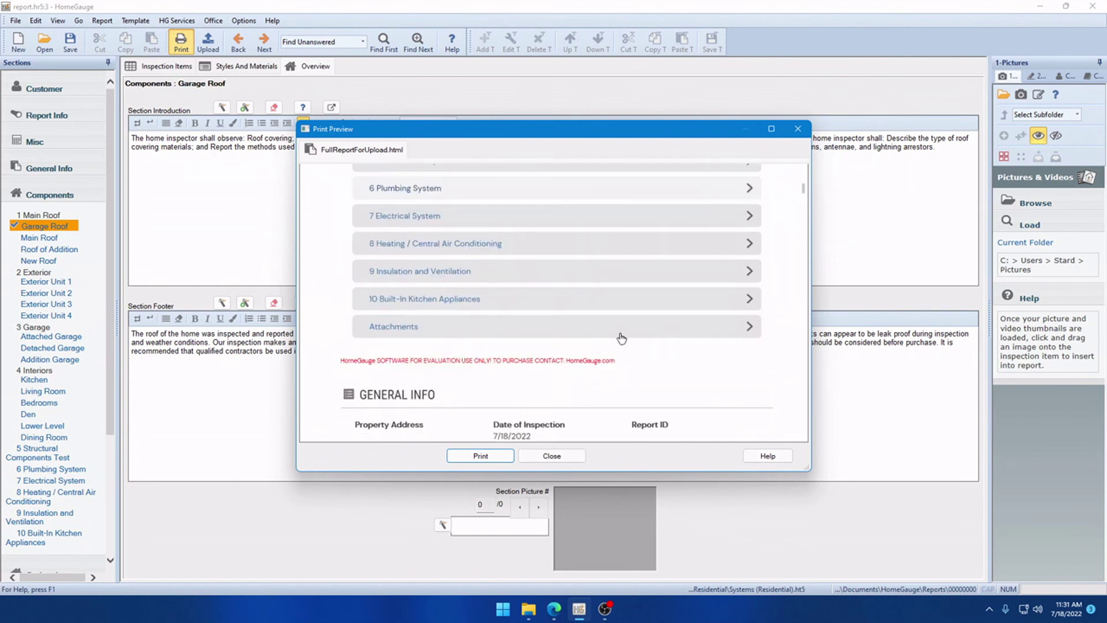
scroll(621, 338, down, 10)
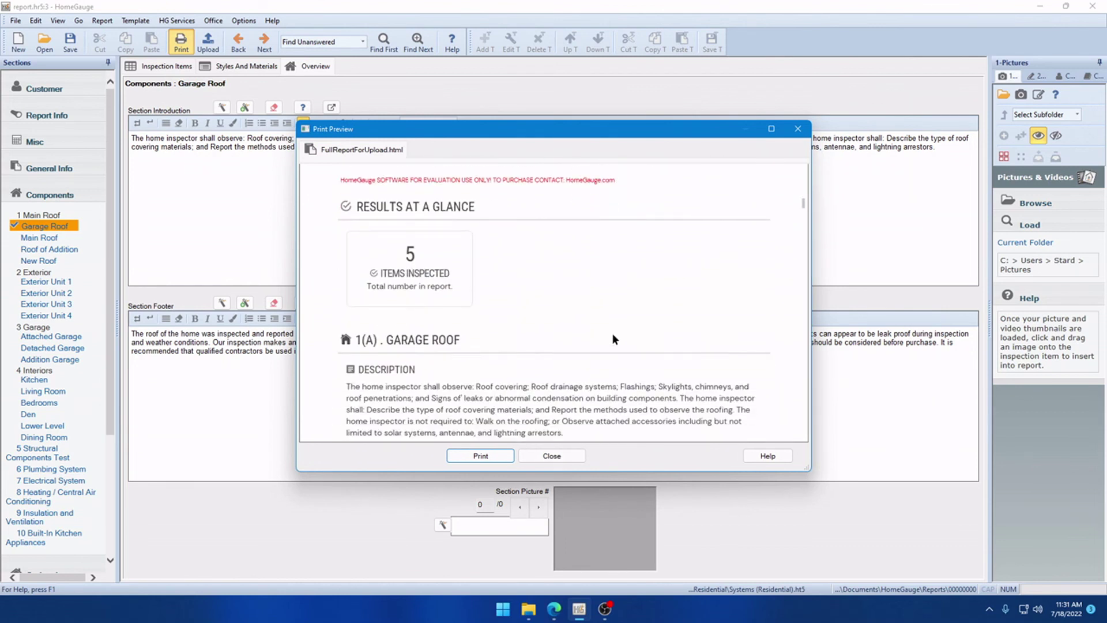
scroll(612, 334, down, 3)
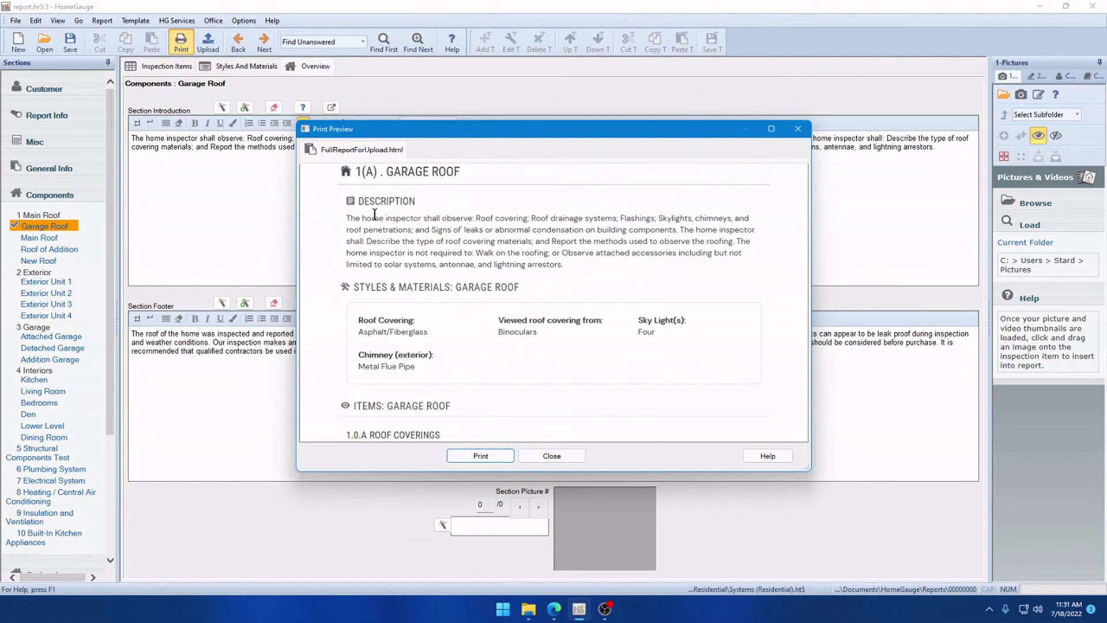
scroll(412, 230, down, 4)
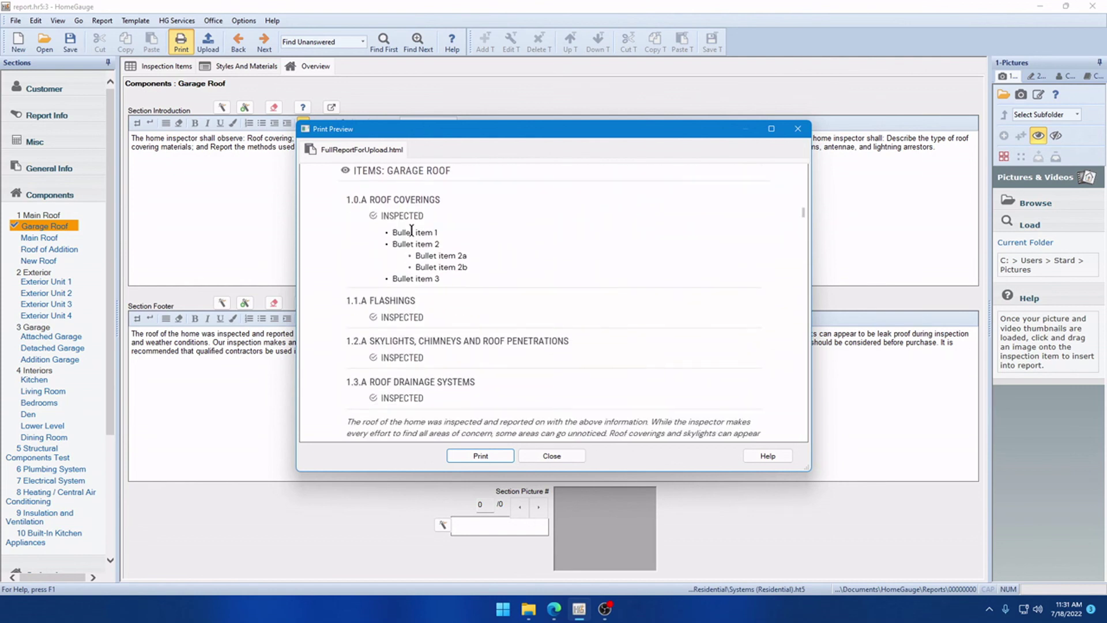
scroll(412, 231, down, 5)
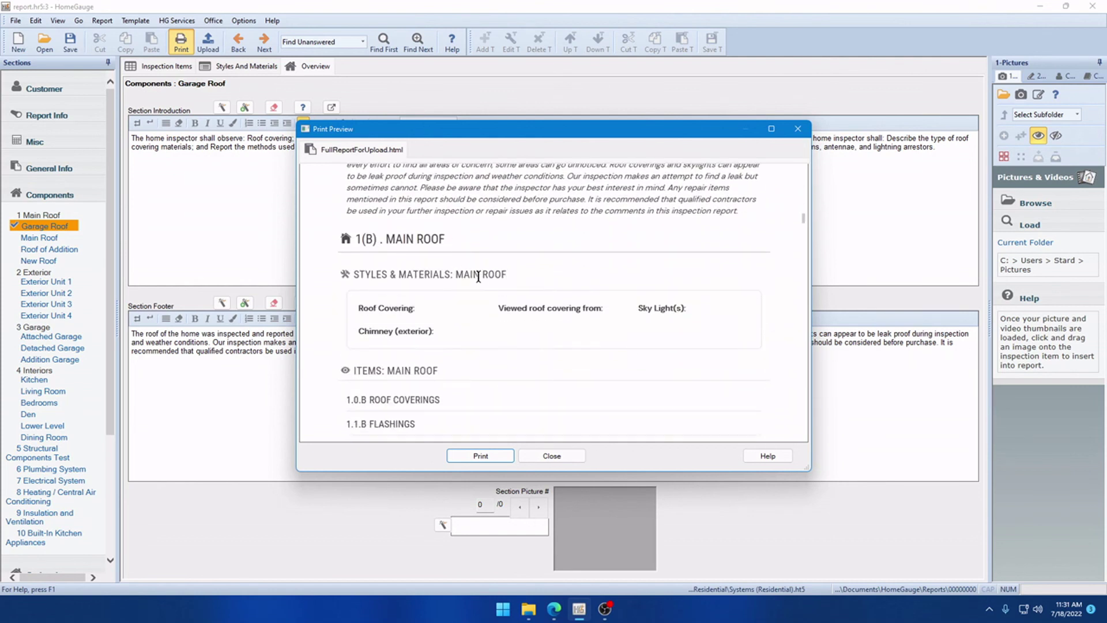
scroll(483, 273, down, 1)
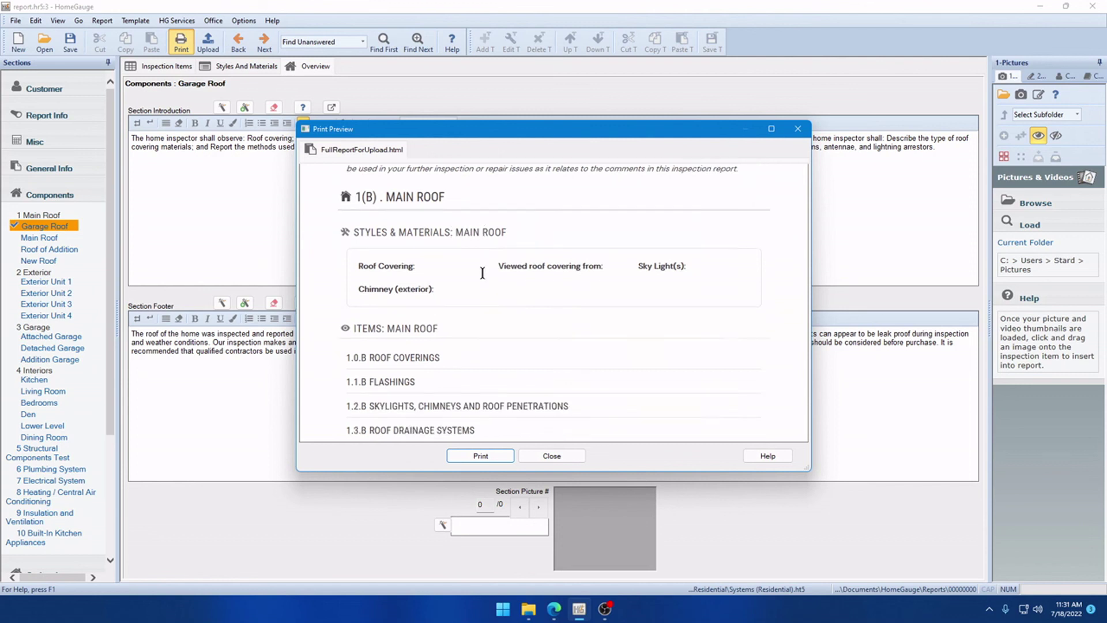
scroll(482, 273, down, 6)
scroll(490, 310, down, 1)
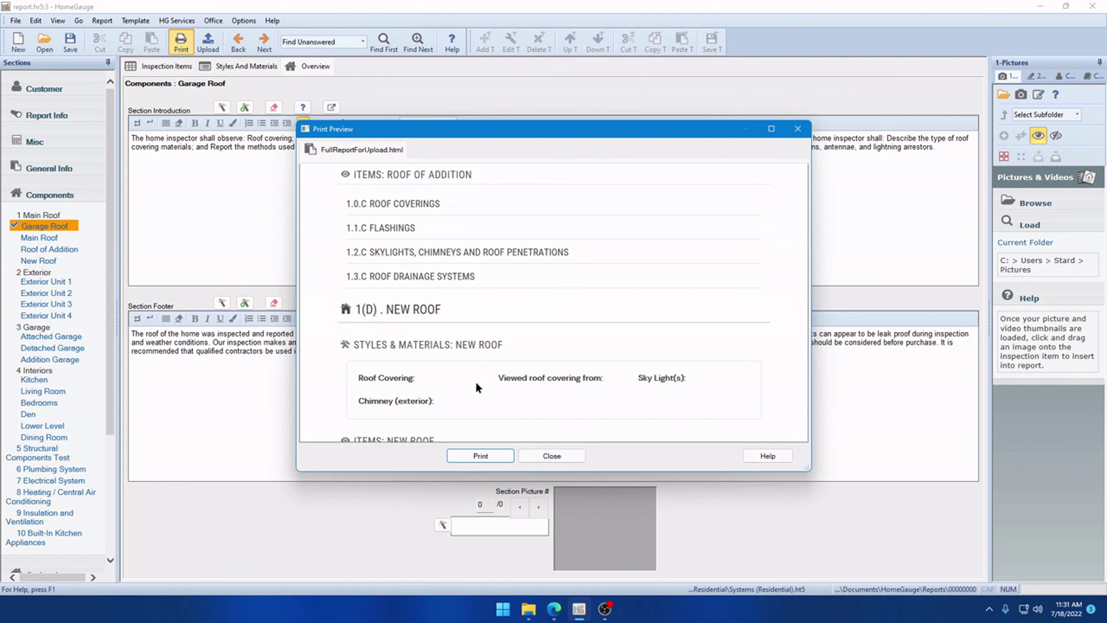
click(542, 452)
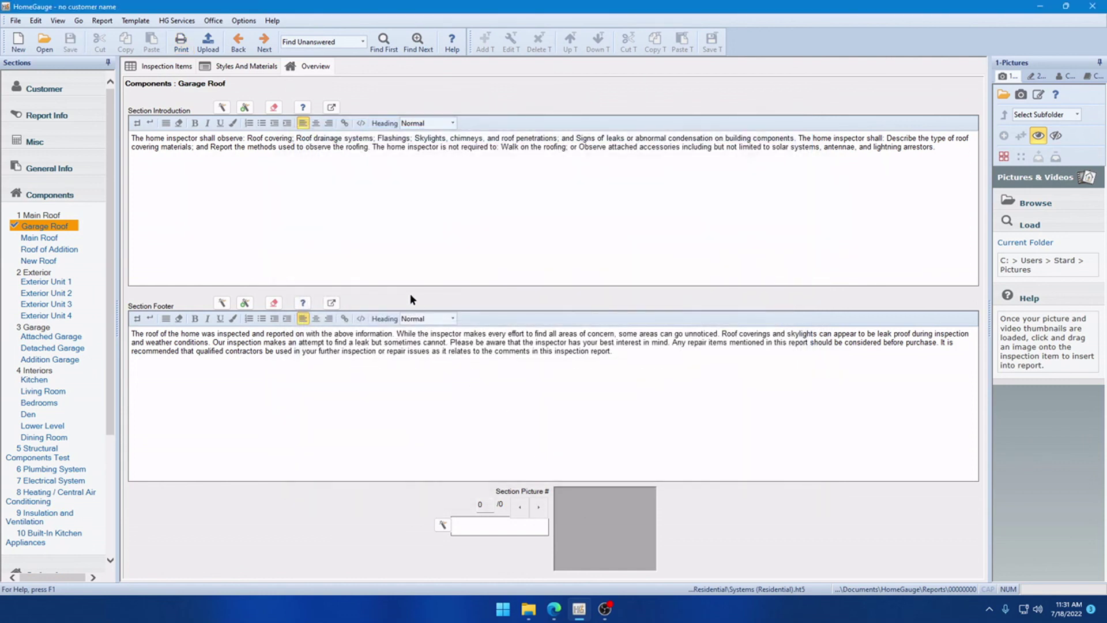